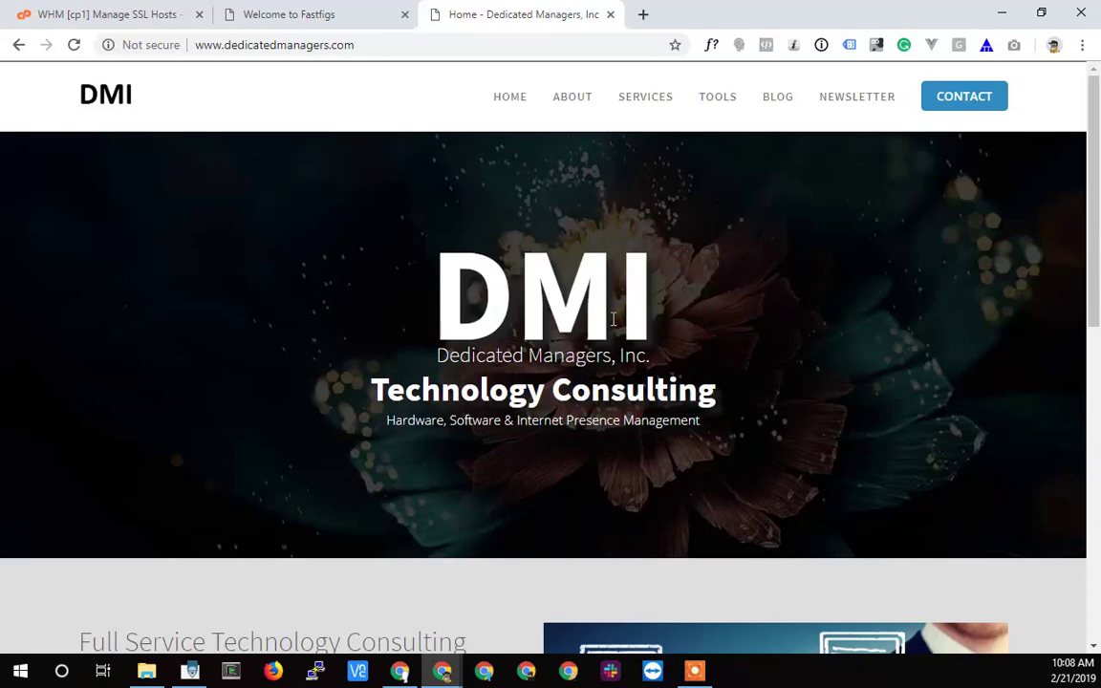
Step: Bring up WHM's Manage SSL Hosts list, with fastfigs.com's GoDaddy-issued certificate
click(143, 15)
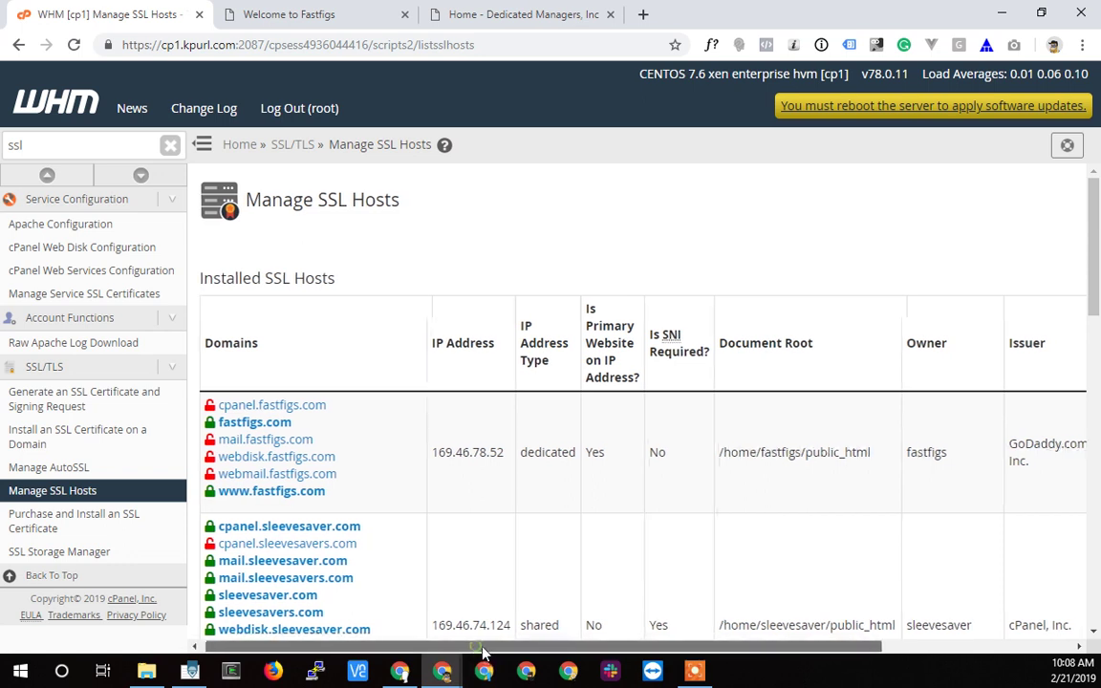
drag(507, 646, 315, 659)
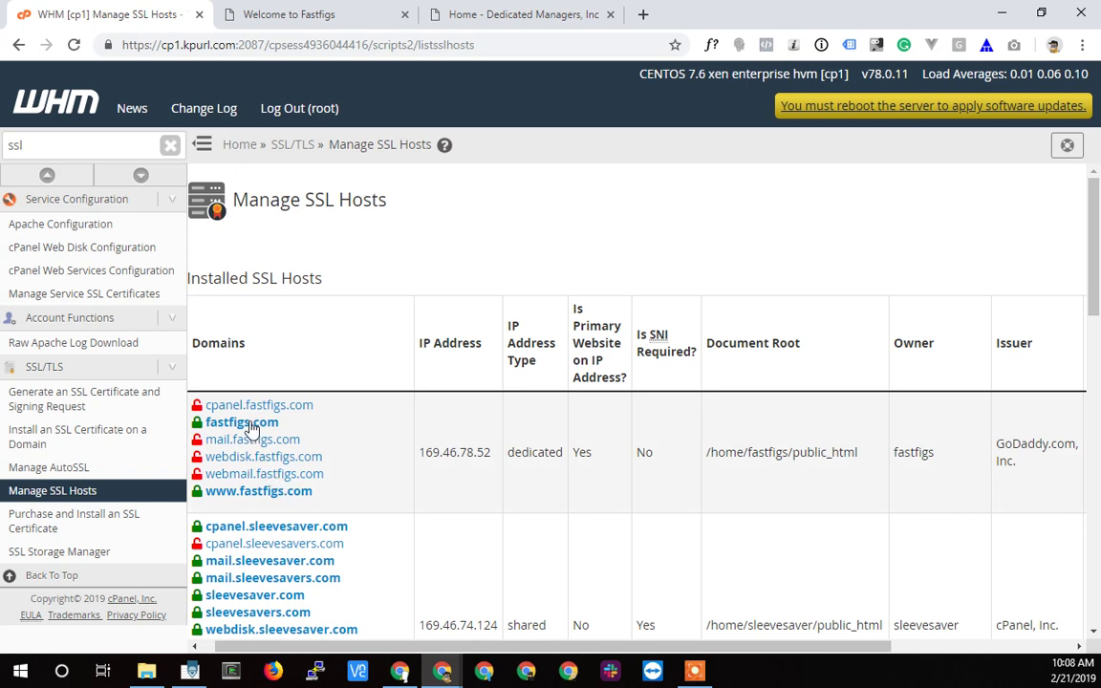
Step: Switch to the 'Welcome to Fastfigs' tab to view the site over HTTPS
click(342, 17)
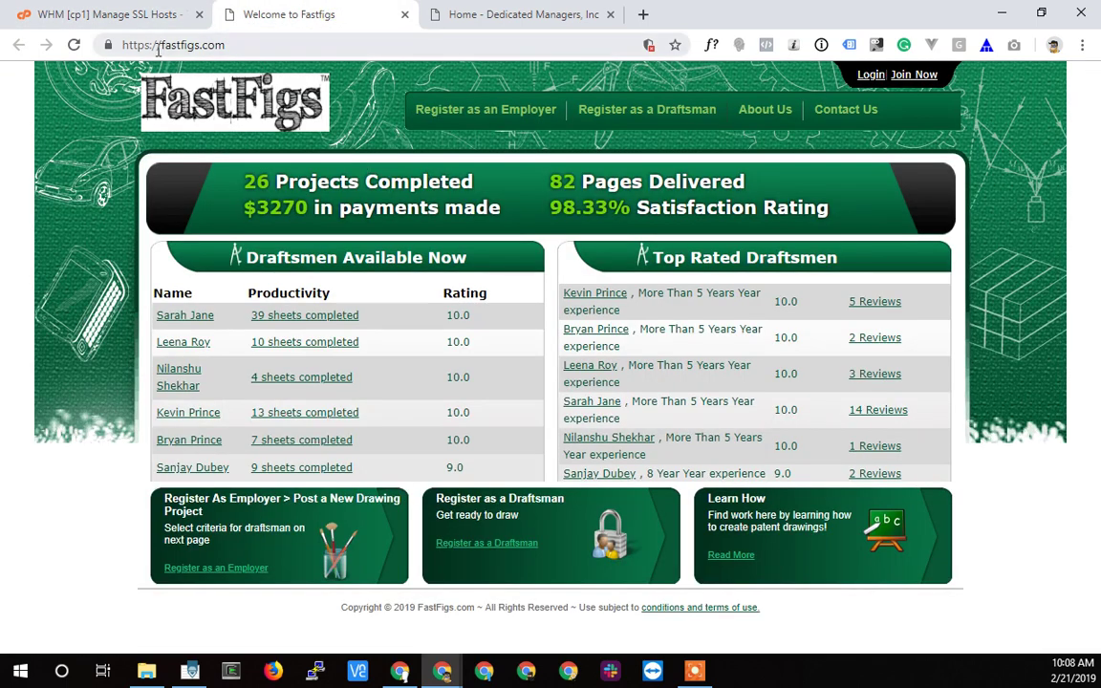
click(204, 48)
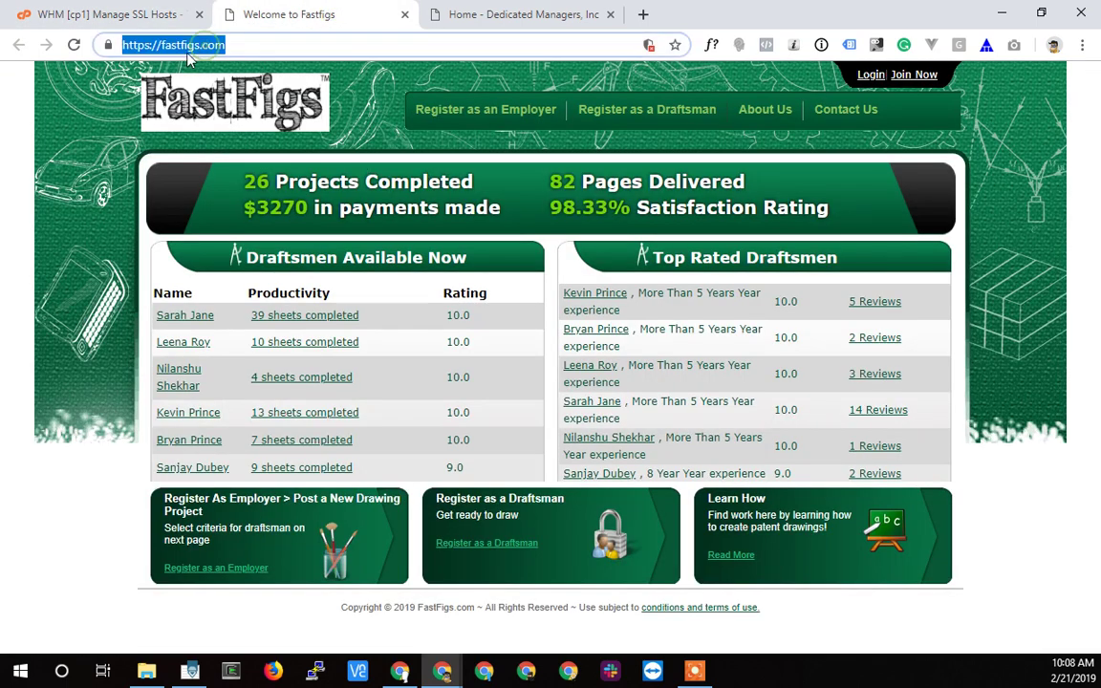
click(110, 45)
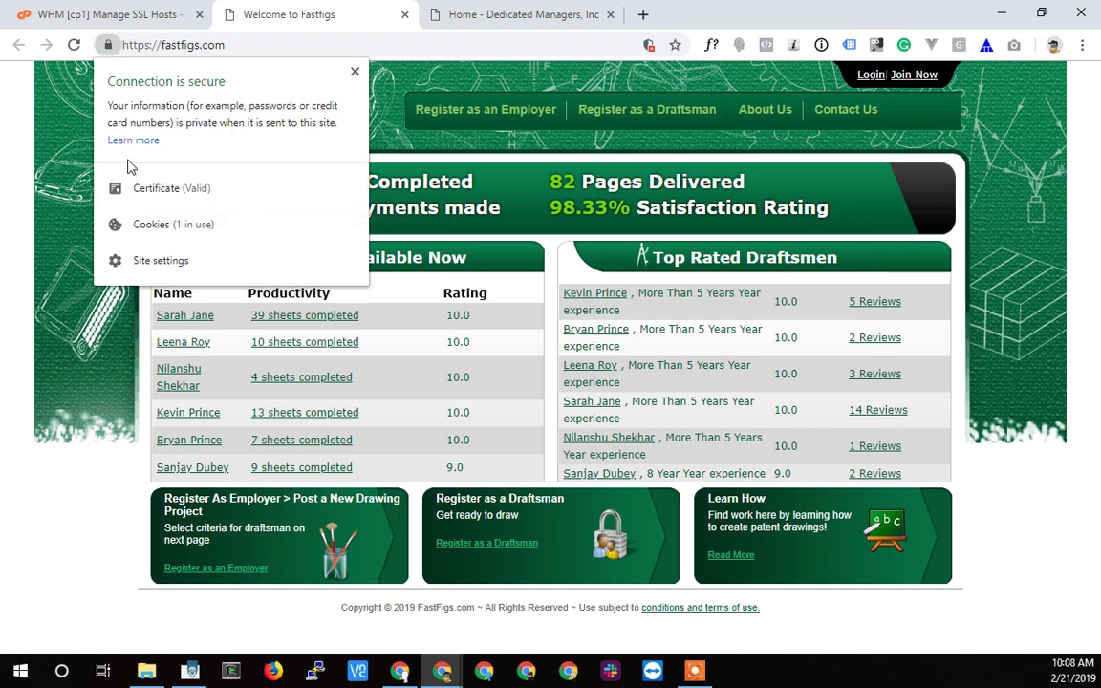
click(128, 188)
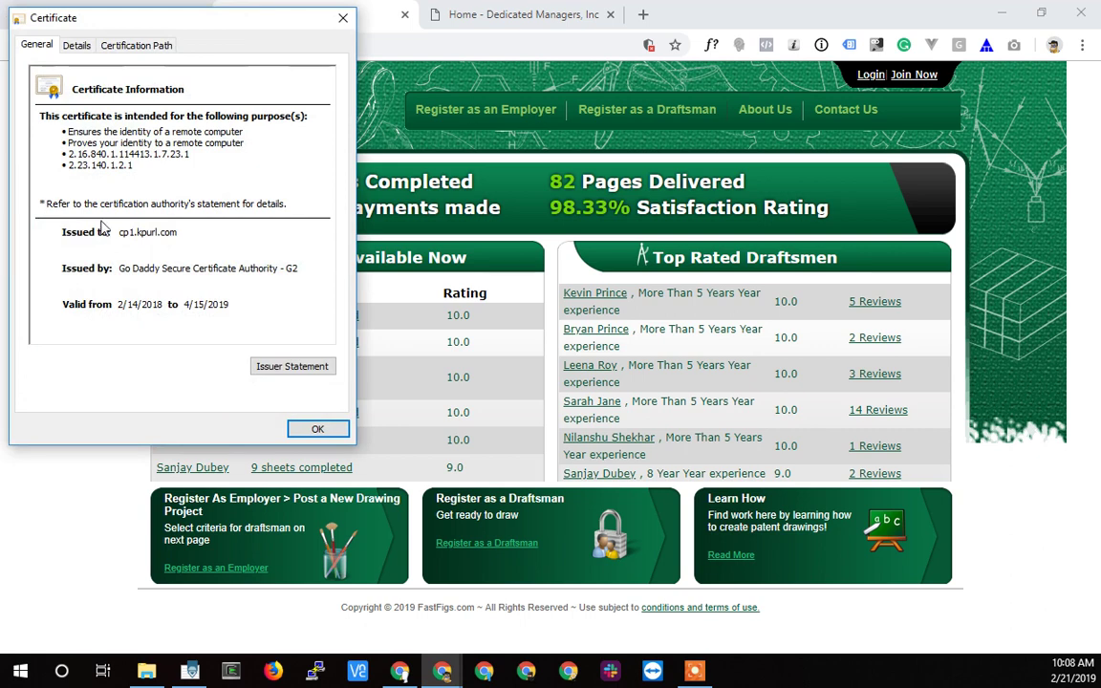
key(Tab)
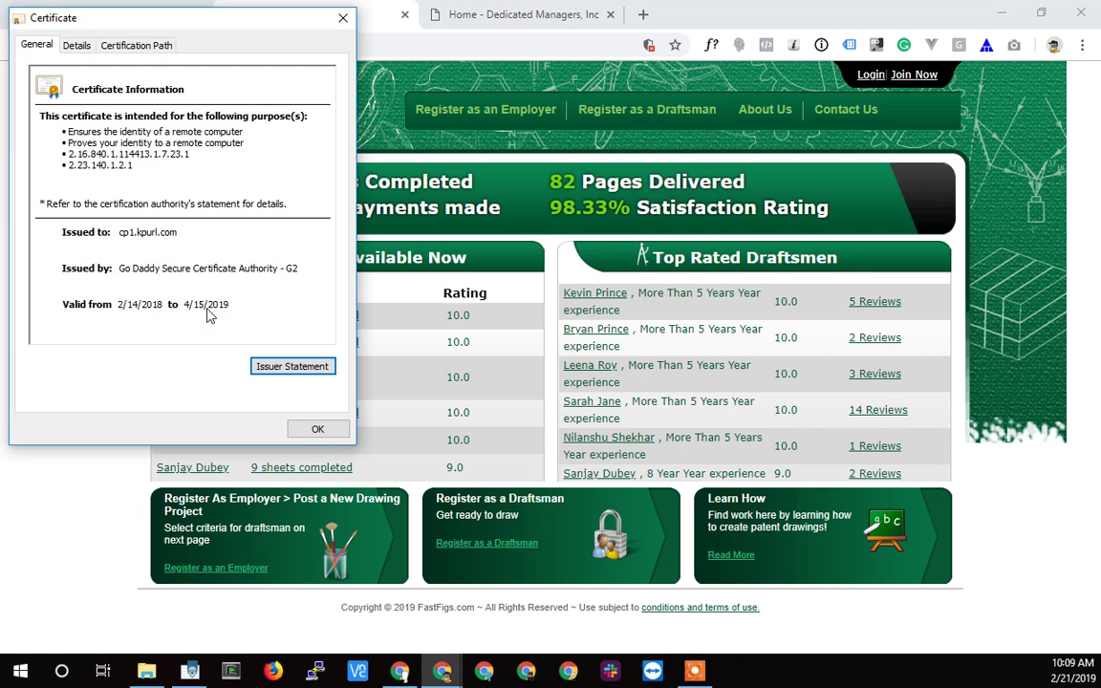
click(313, 429)
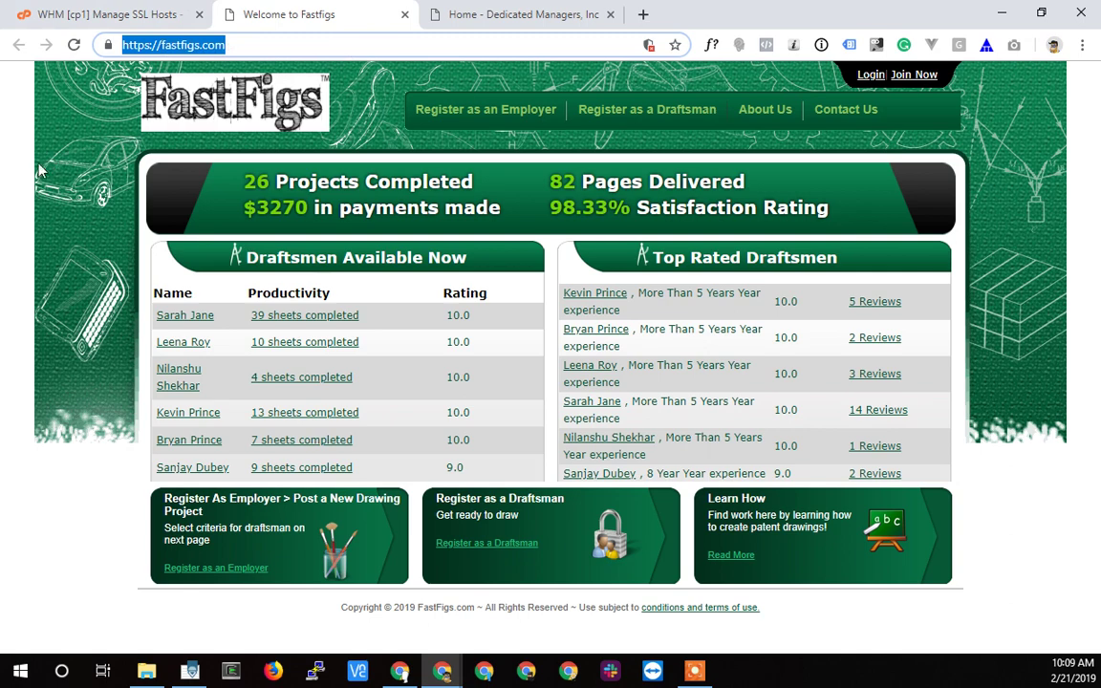
Step: Recheck the FastFigs site's connection security details, then return to WHM's SSL hosts list
click(107, 14)
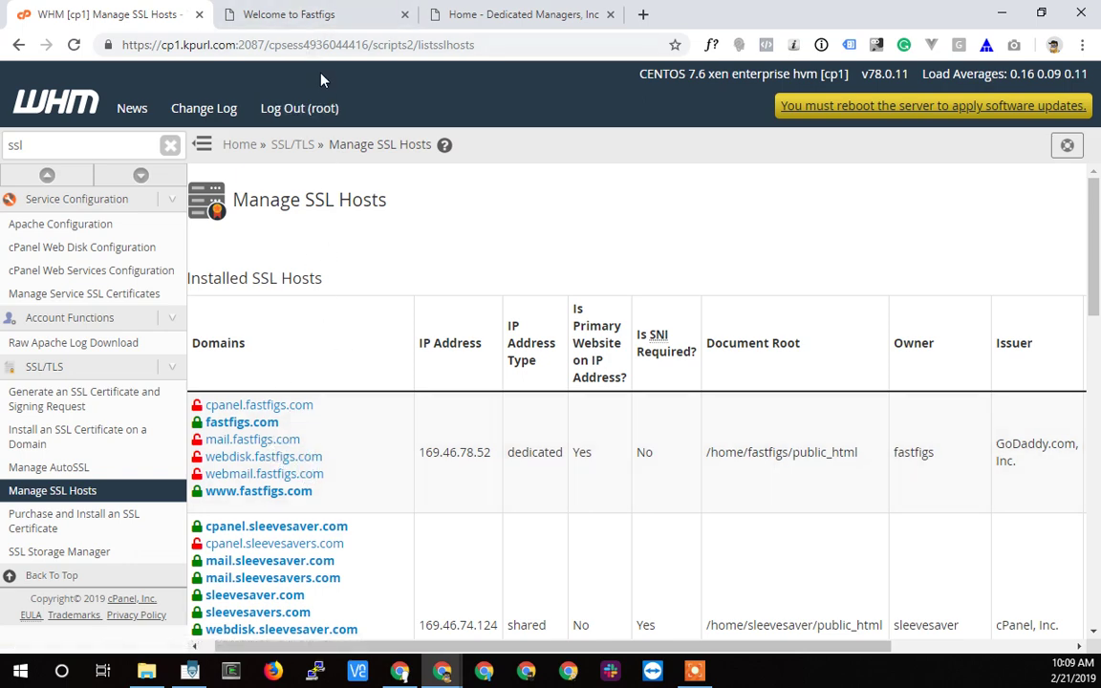
click(292, 16)
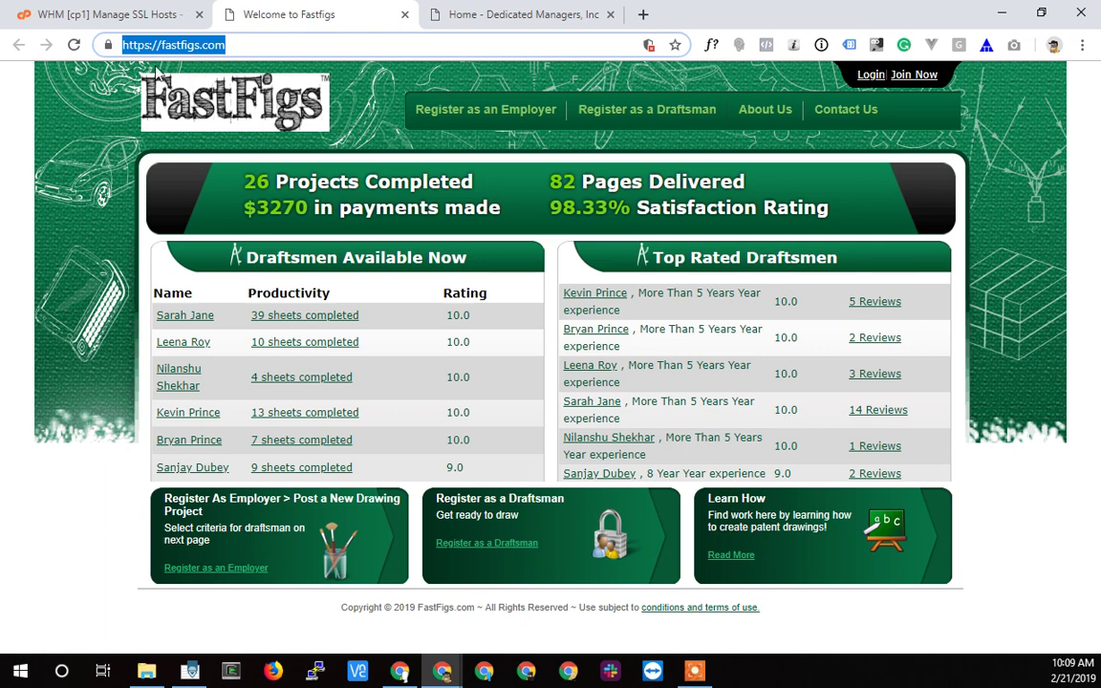
click(109, 45)
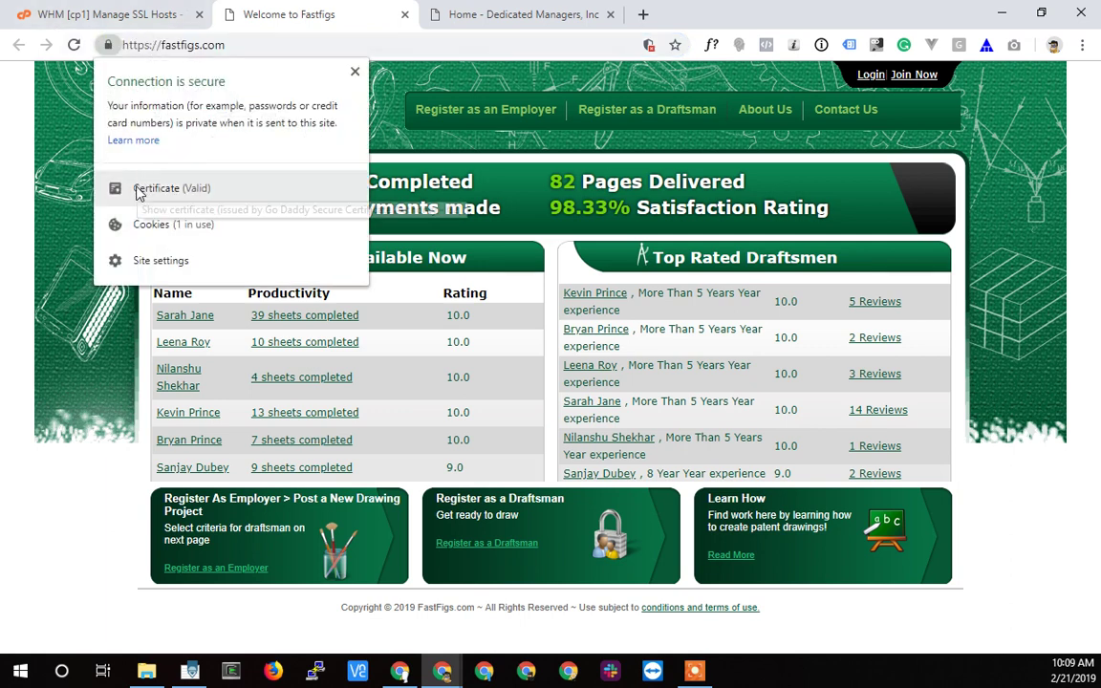
click(86, 18)
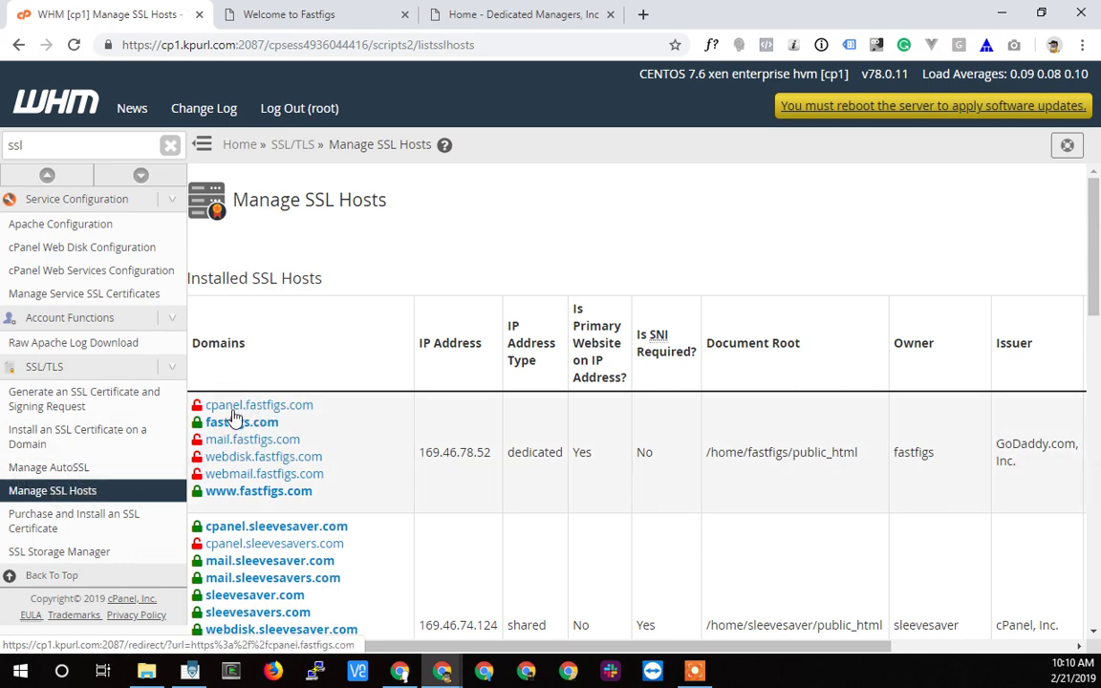
Step: Open Manage AutoSSL and confirm cPanel (powered by Sectigo) is the selected provider
click(43, 467)
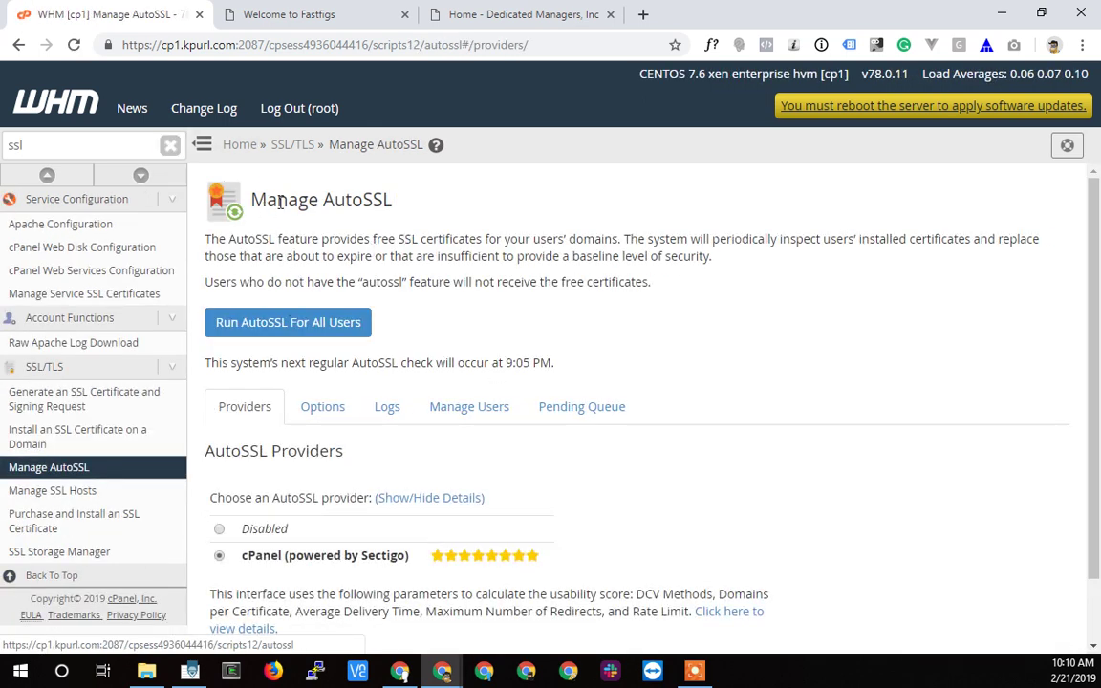
drag(267, 201, 392, 201)
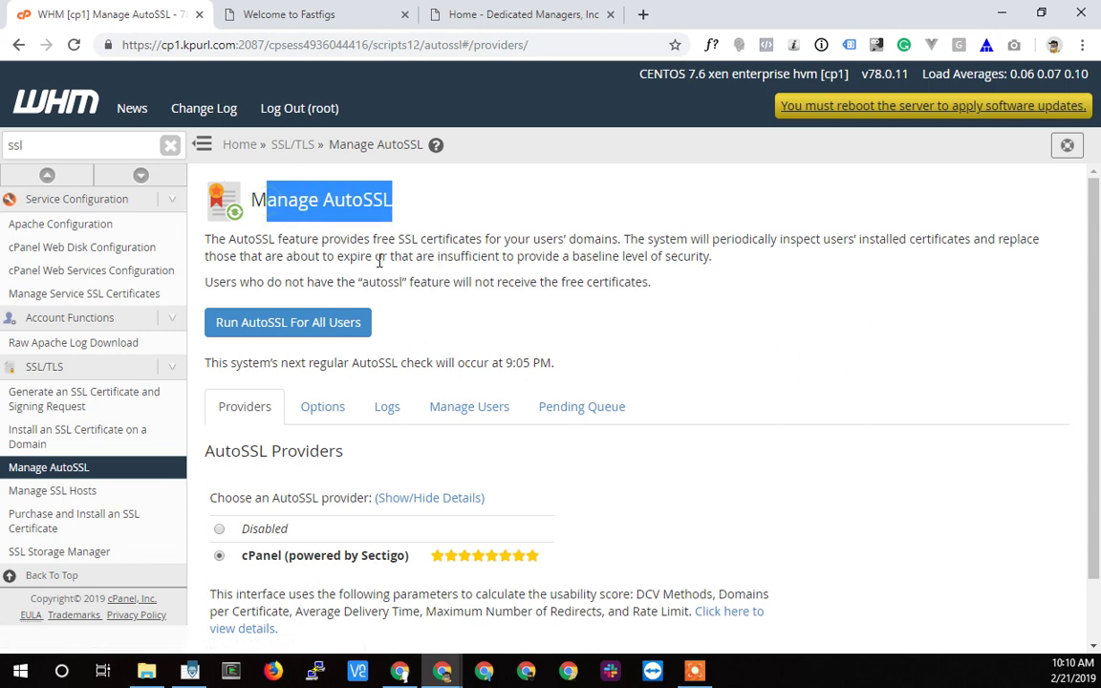
drag(412, 243, 558, 382)
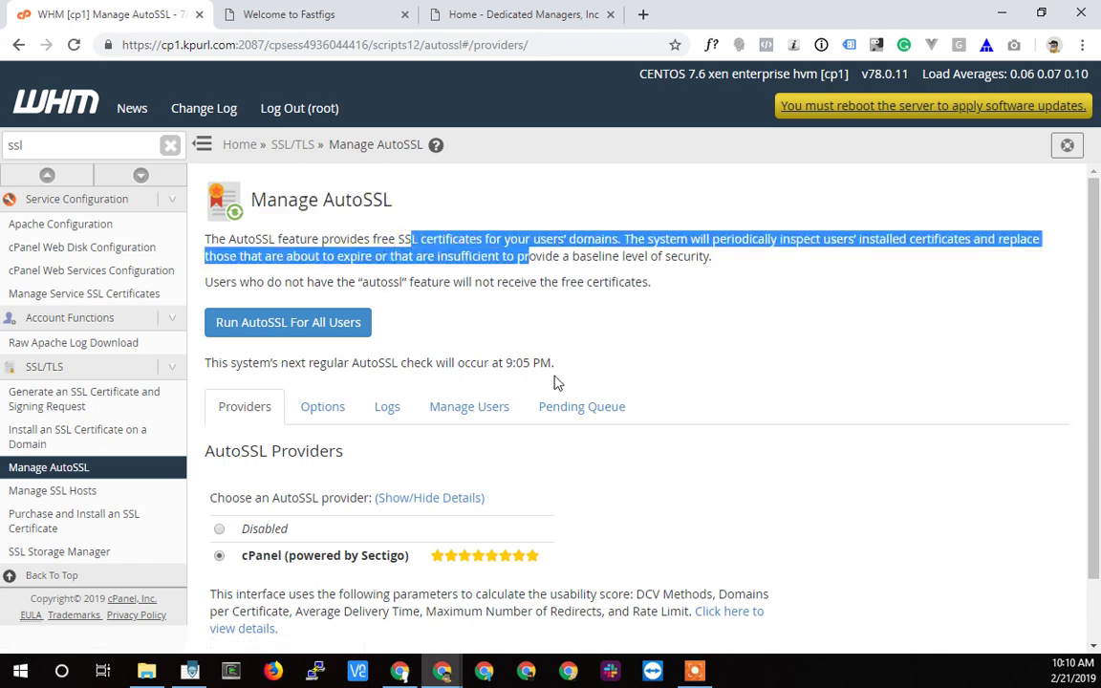
click(427, 329)
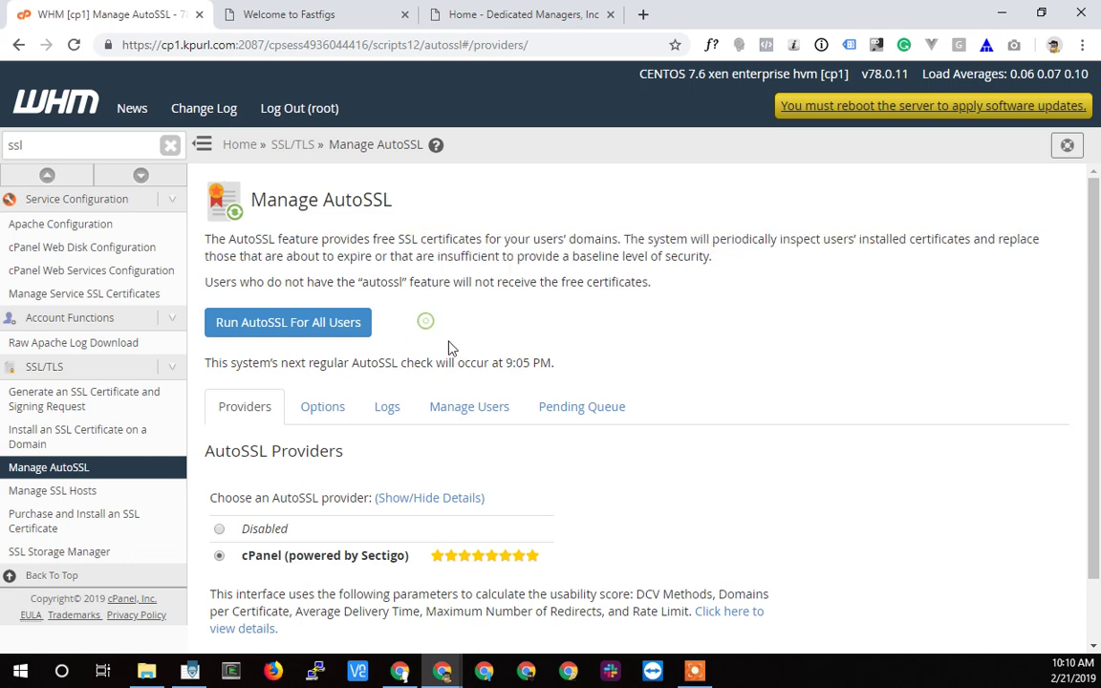
scroll(312, 491, down, 1)
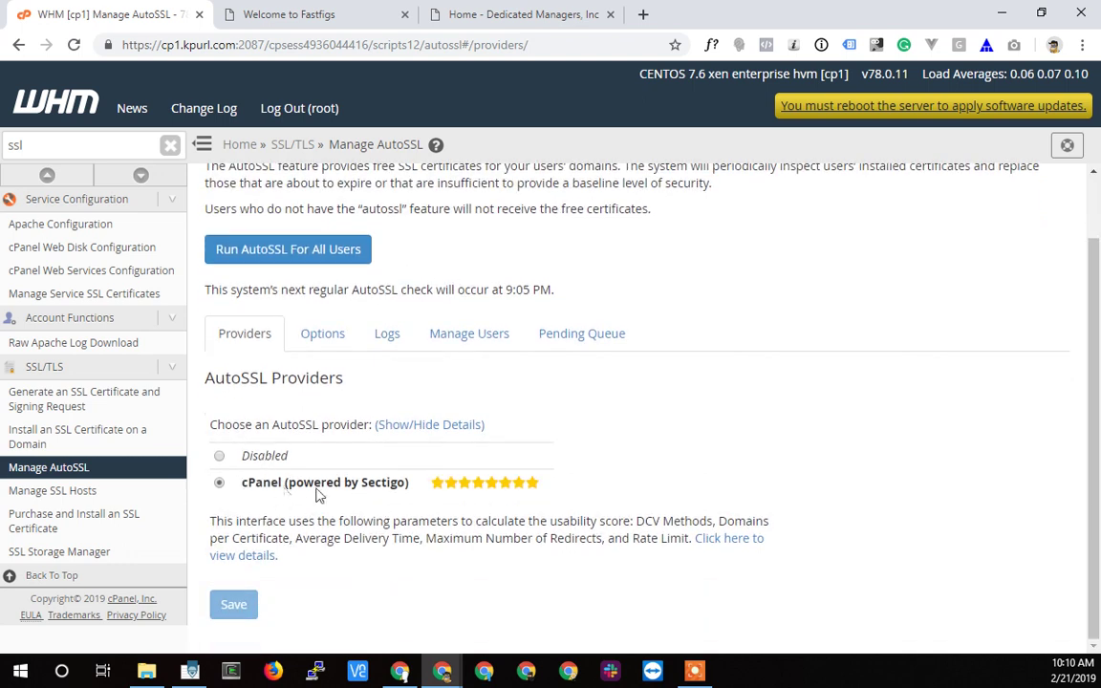
drag(237, 485, 401, 482)
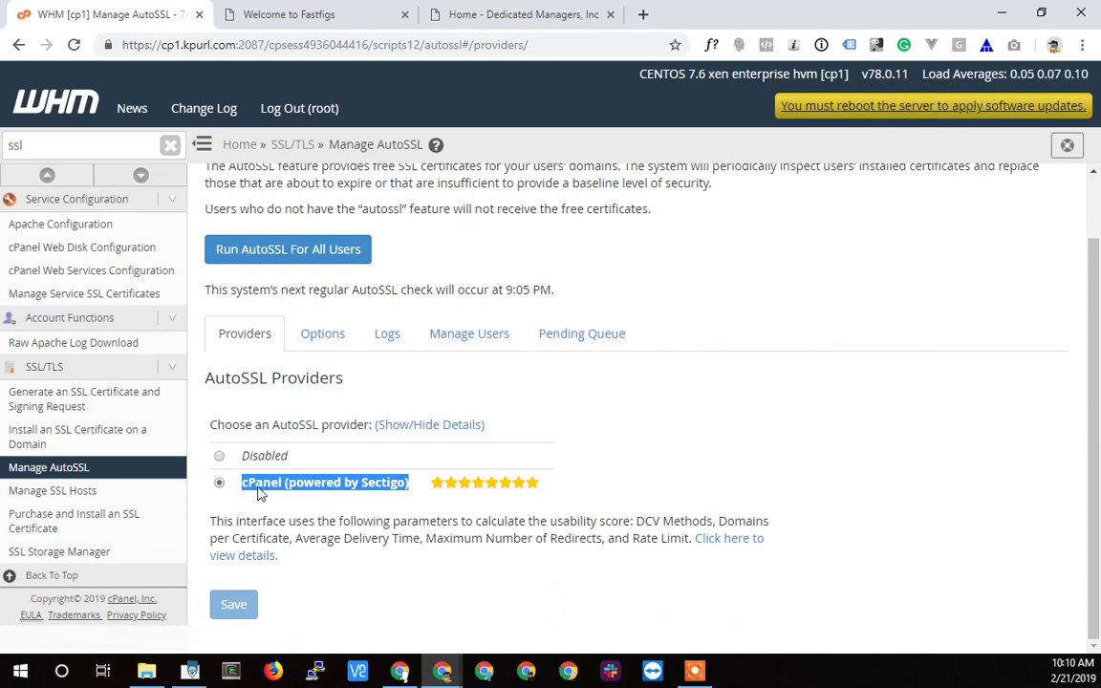
click(335, 492)
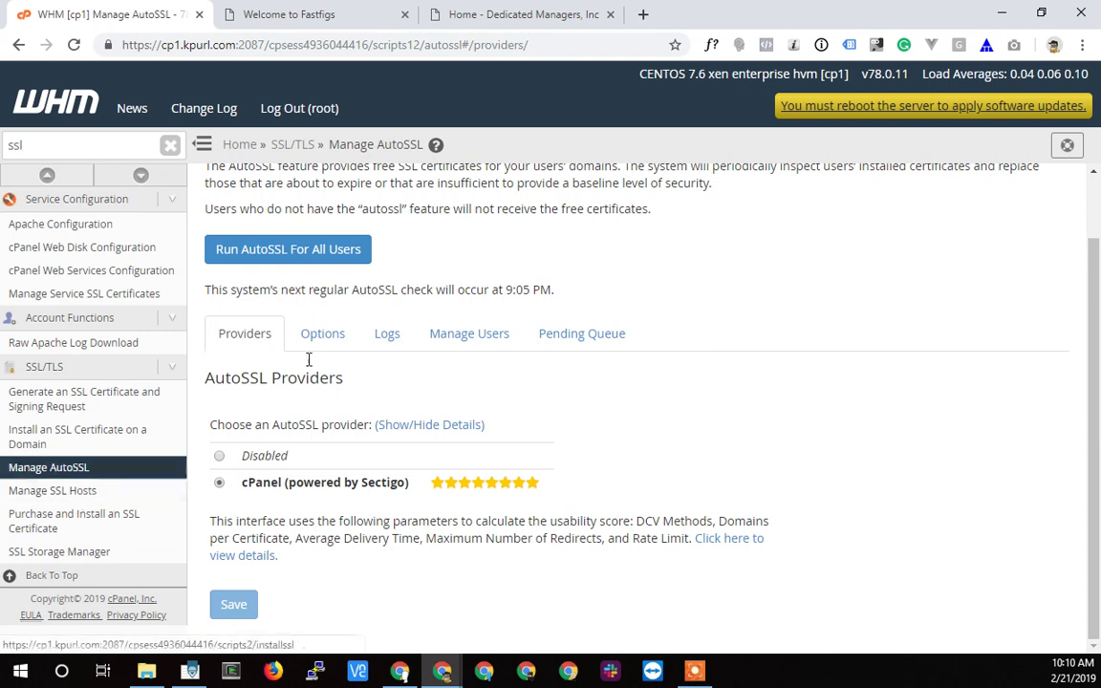
scroll(352, 350, up, 1)
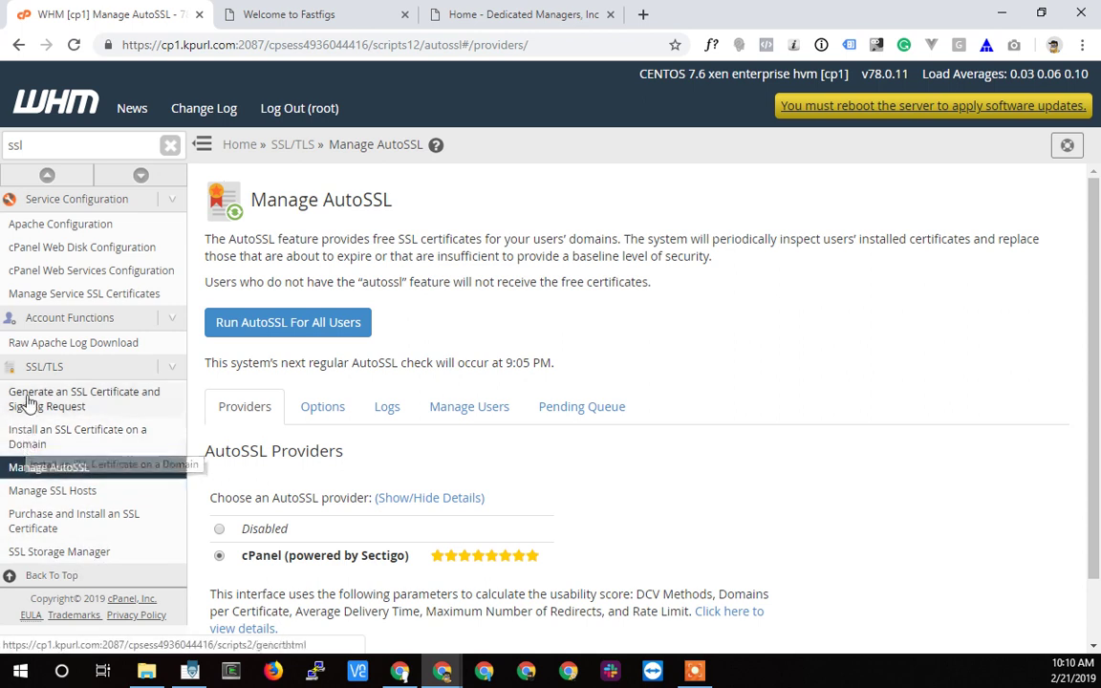
Step: Open Manage SSL Hosts and check fastfigs.com's GoDaddy.com, Inc. issuer, expiry and key size
click(53, 491)
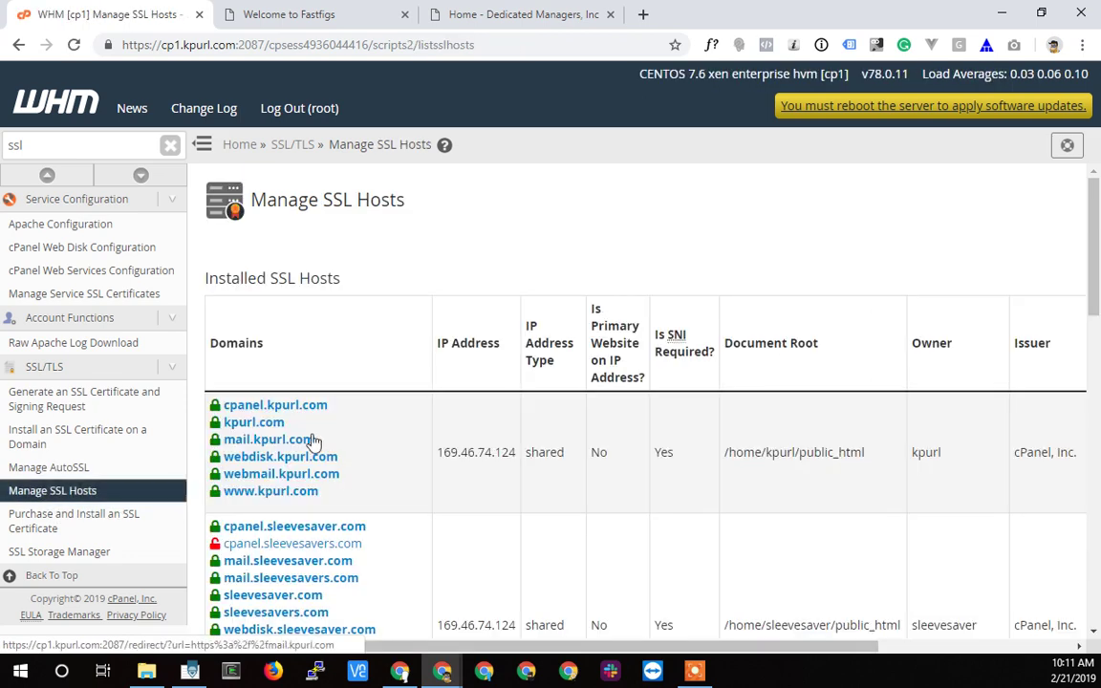
scroll(307, 482, down, 2)
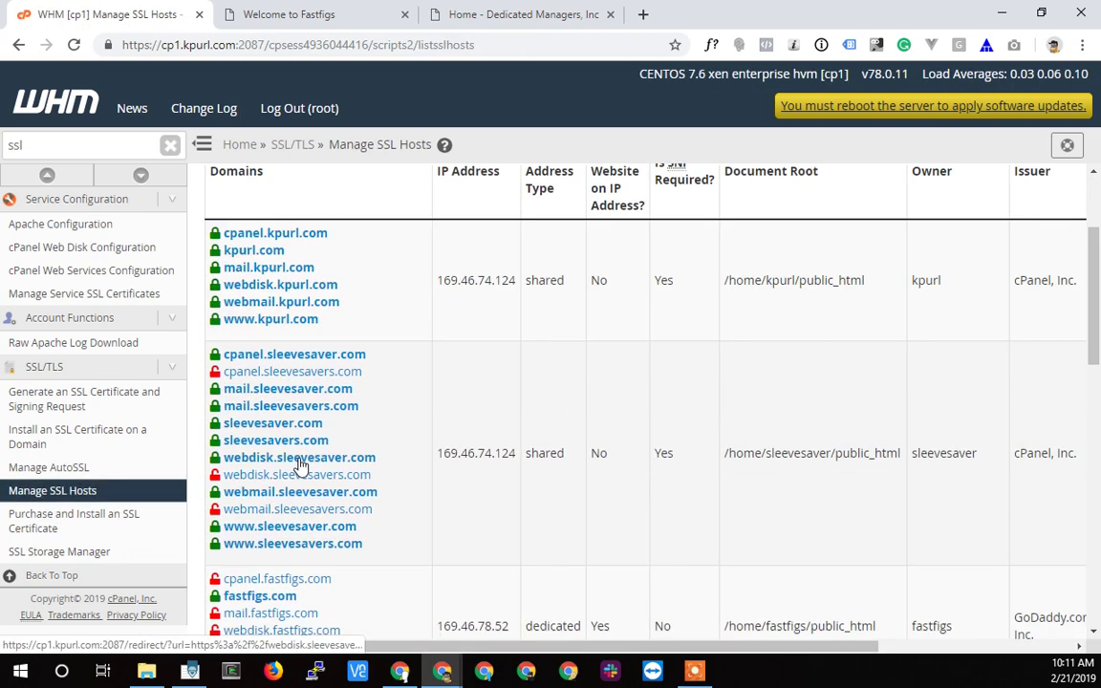
scroll(300, 466, down, 2)
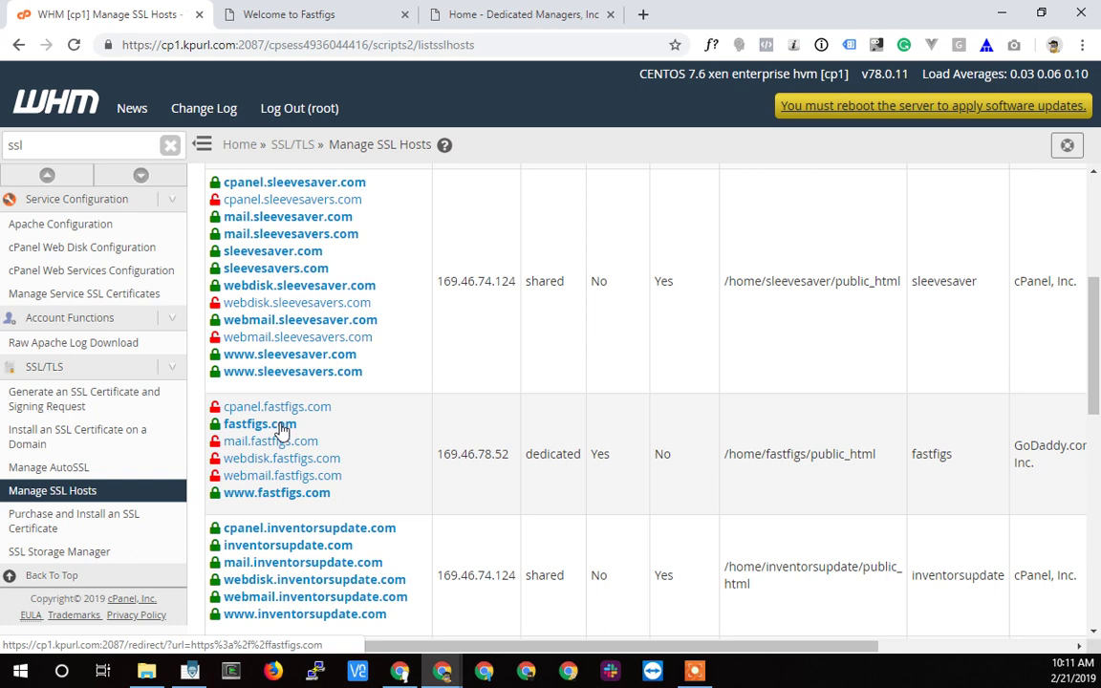
drag(516, 647, 755, 676)
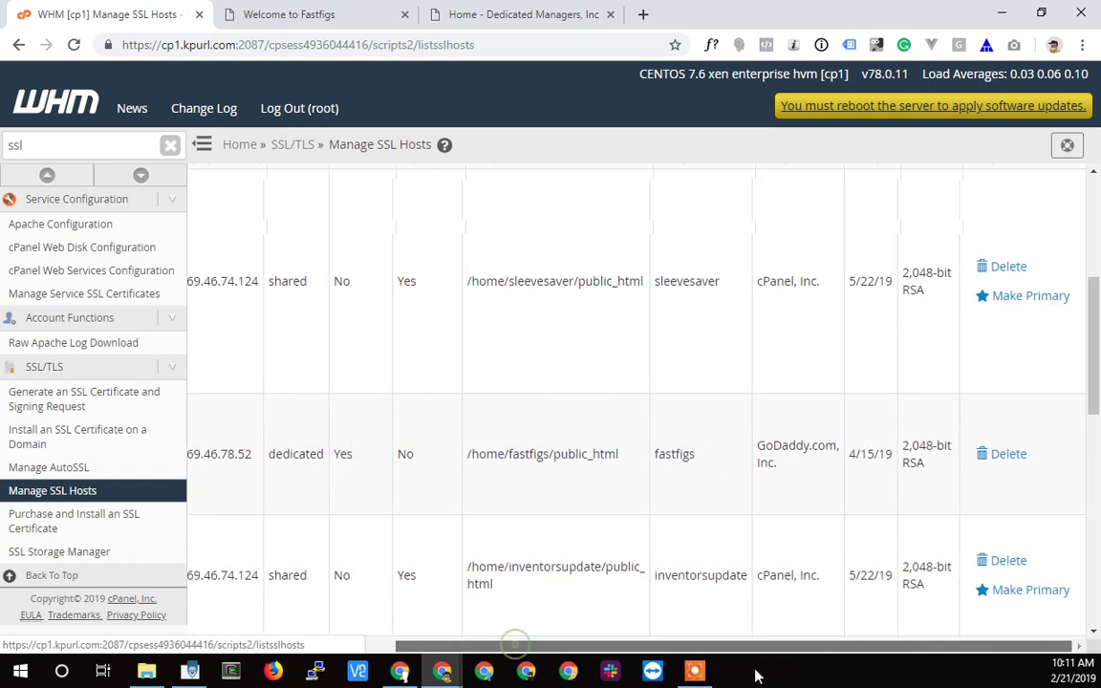
triple_click(776, 441)
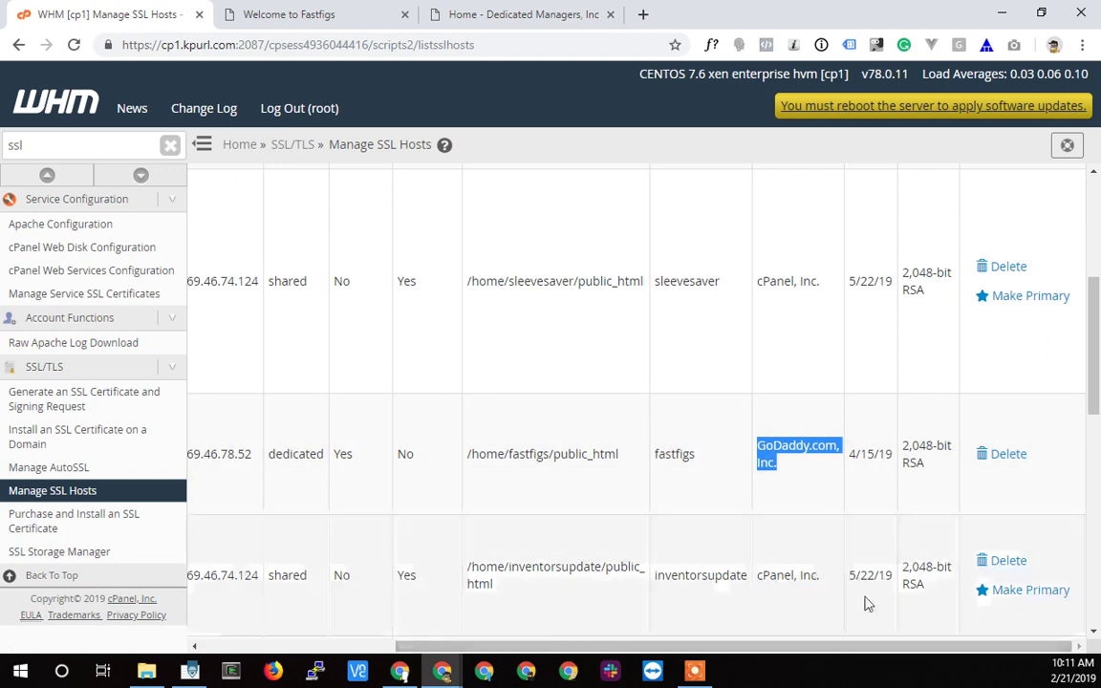
drag(856, 451, 953, 447)
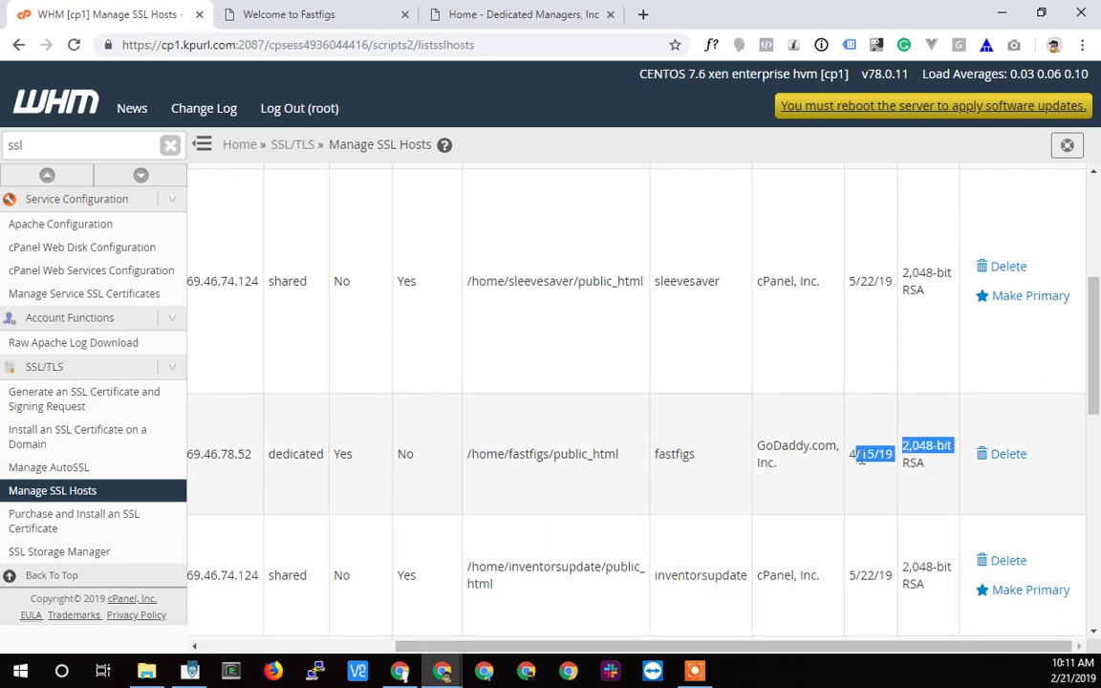
Step: Delete the fastfigs.com SSL host and reload the hosts list to confirm it's gone
click(1013, 457)
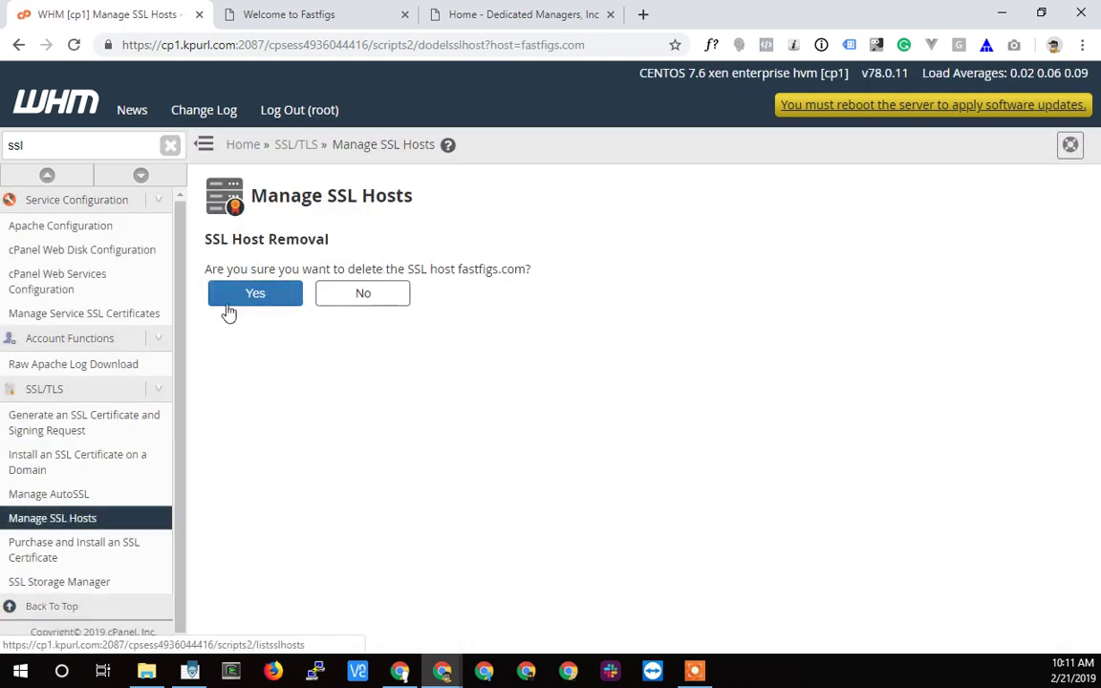
click(246, 294)
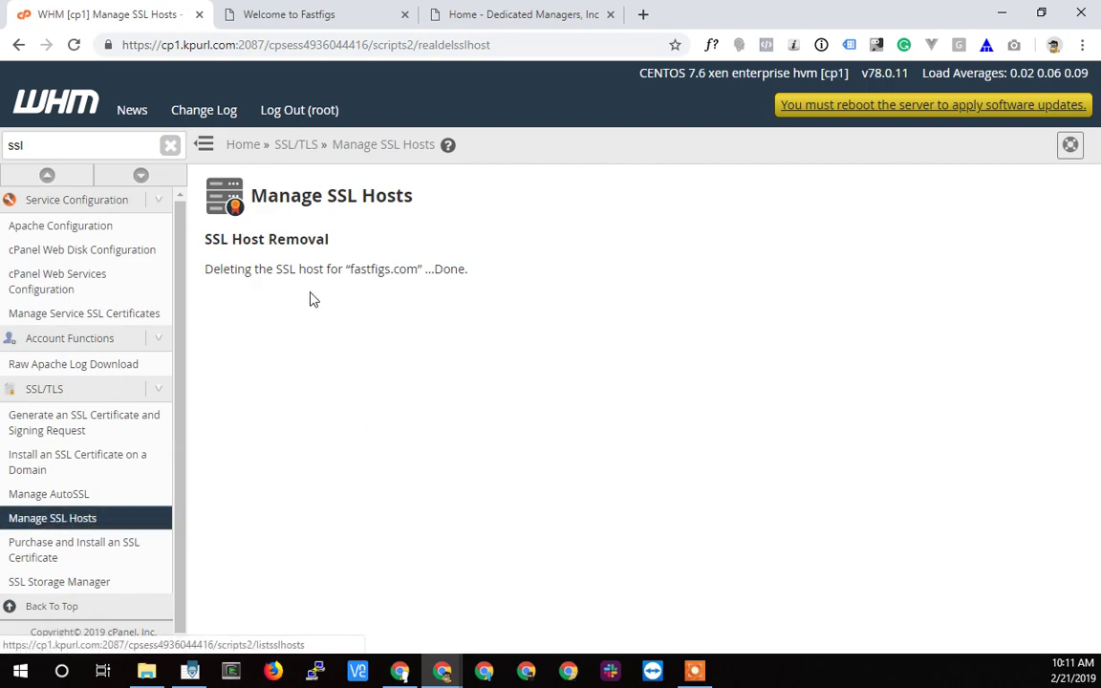
click(35, 518)
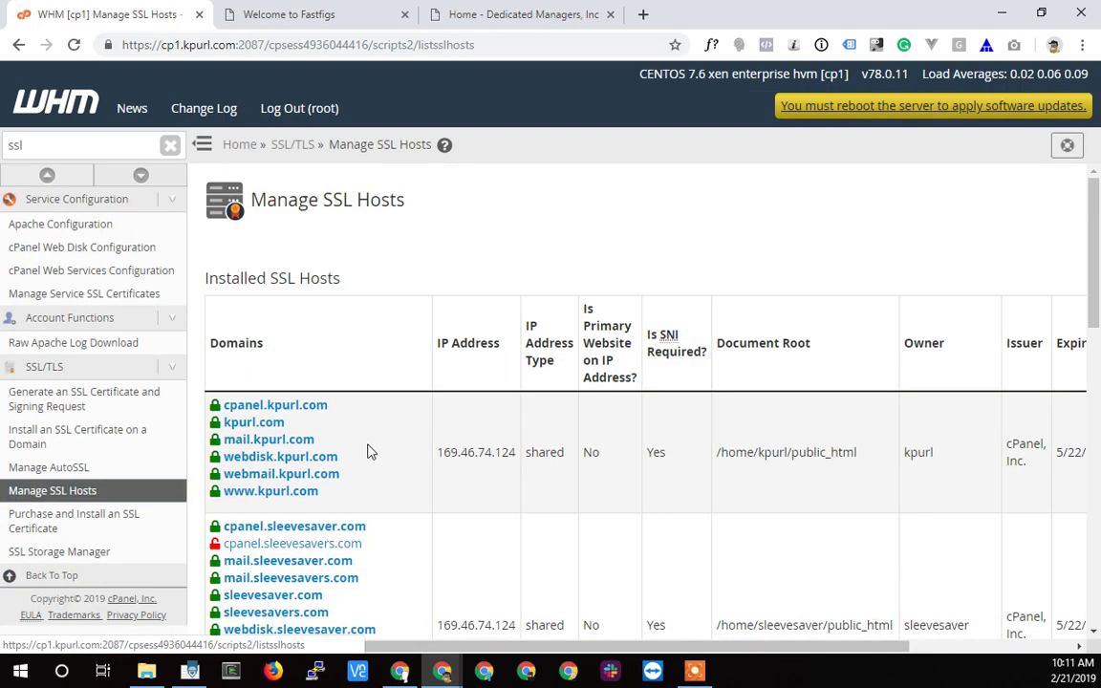
scroll(371, 452, down, 12)
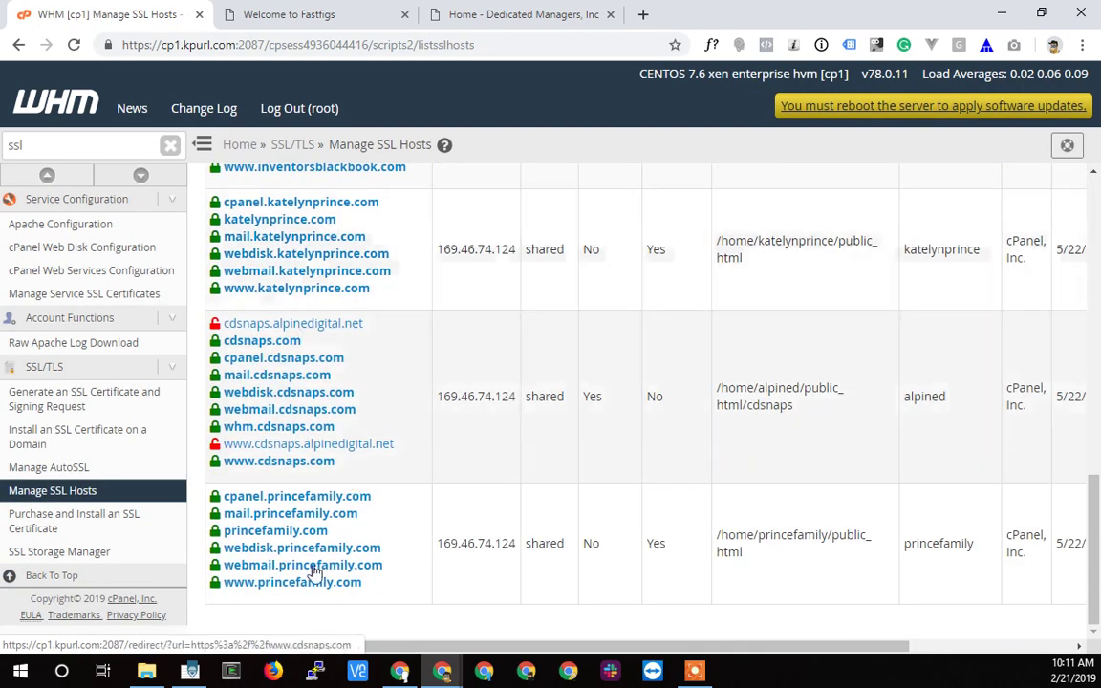
scroll(277, 563, up, 12)
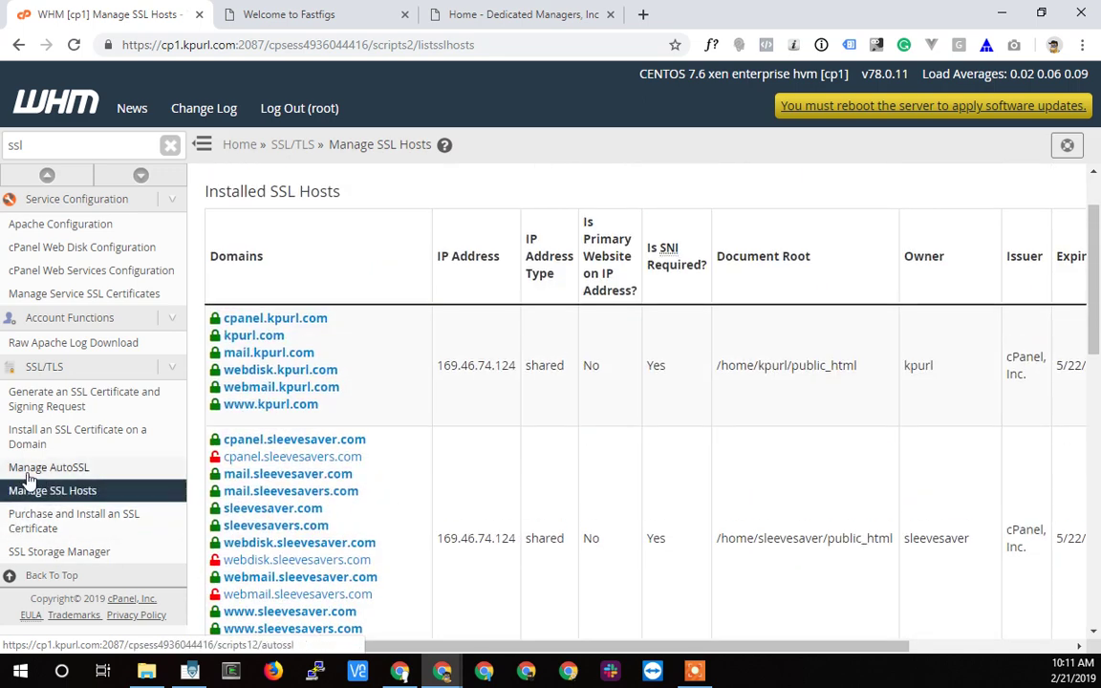
Step: Run AutoSSL for all users from the Manage AutoSSL Logs tab and refresh the logs
click(38, 468)
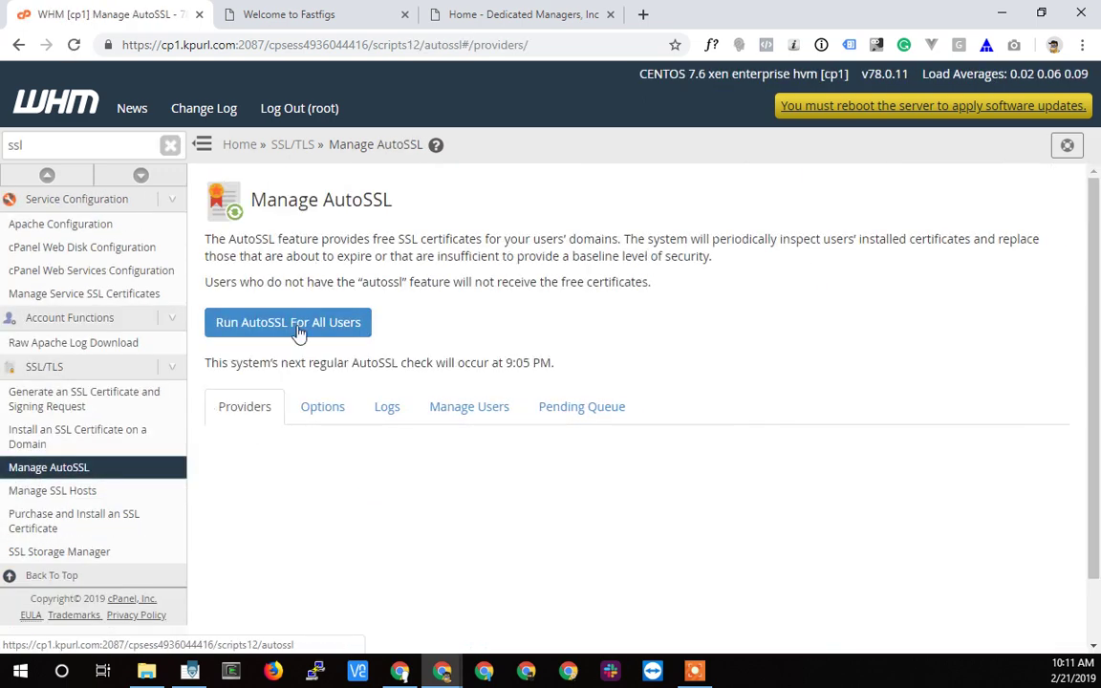
scroll(362, 485, down, 1)
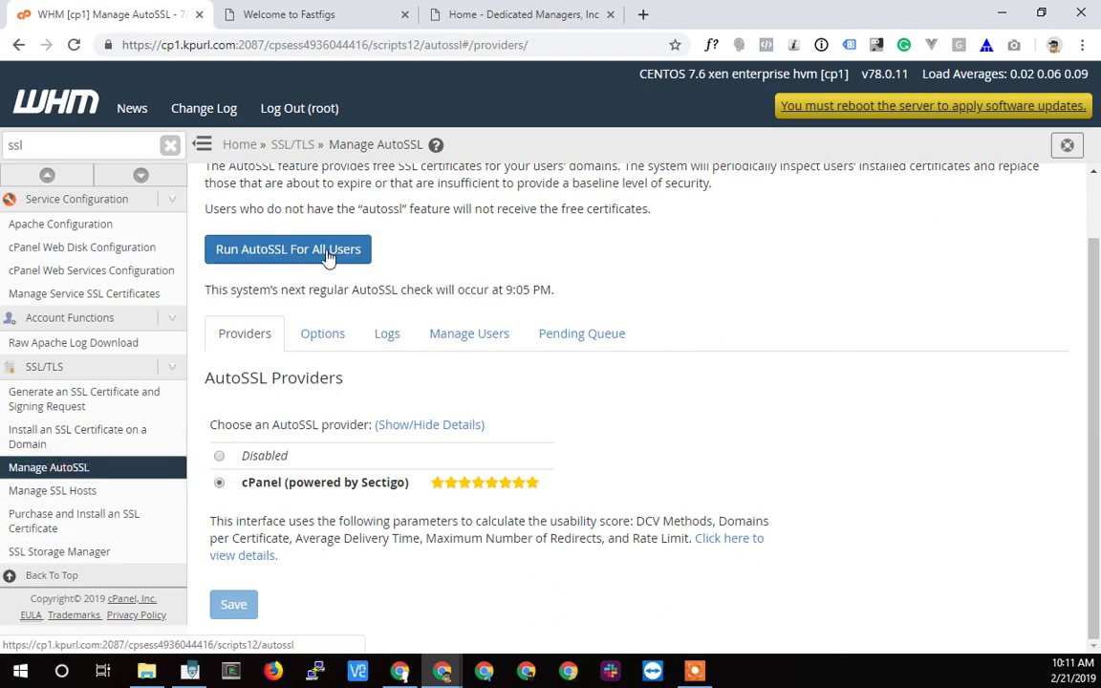
click(387, 341)
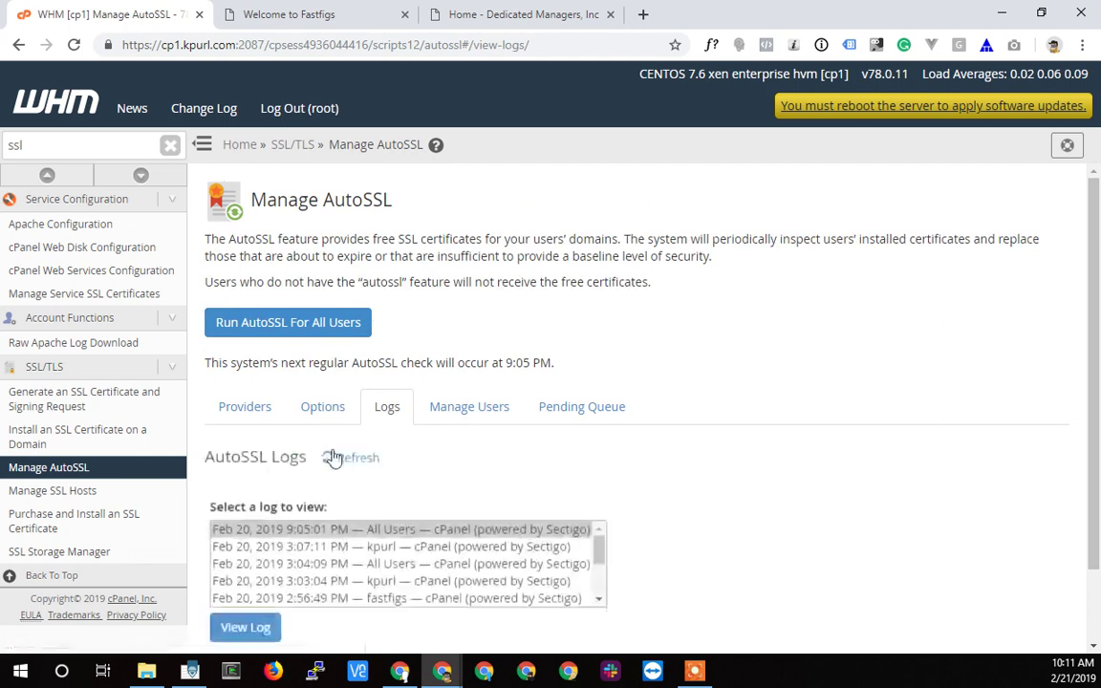
scroll(334, 482, down, 2)
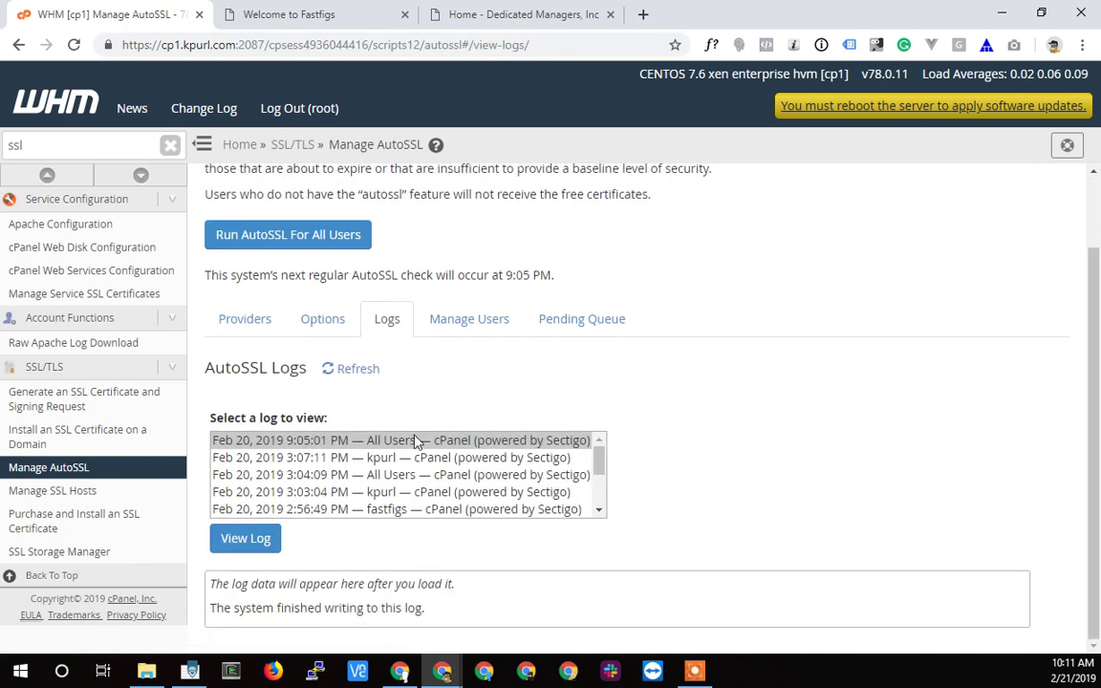
click(276, 239)
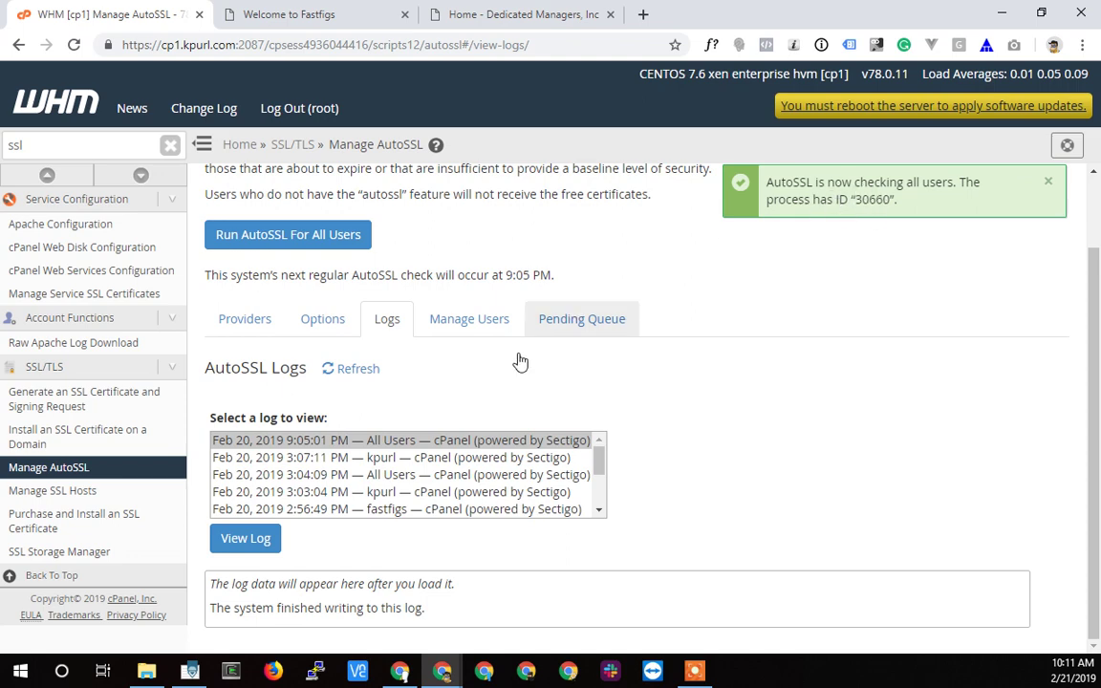
click(71, 45)
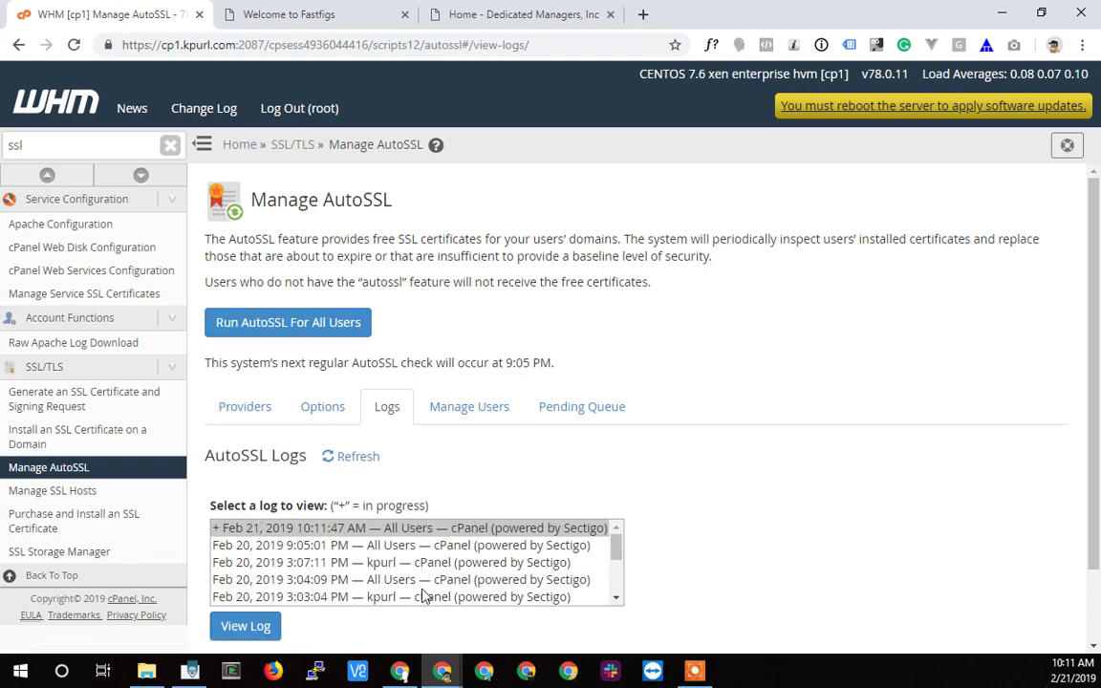
Step: View the Feb 21, 2019 10:11:47 AM run log, noting DCV errors for alpinedigital.net domains
click(246, 626)
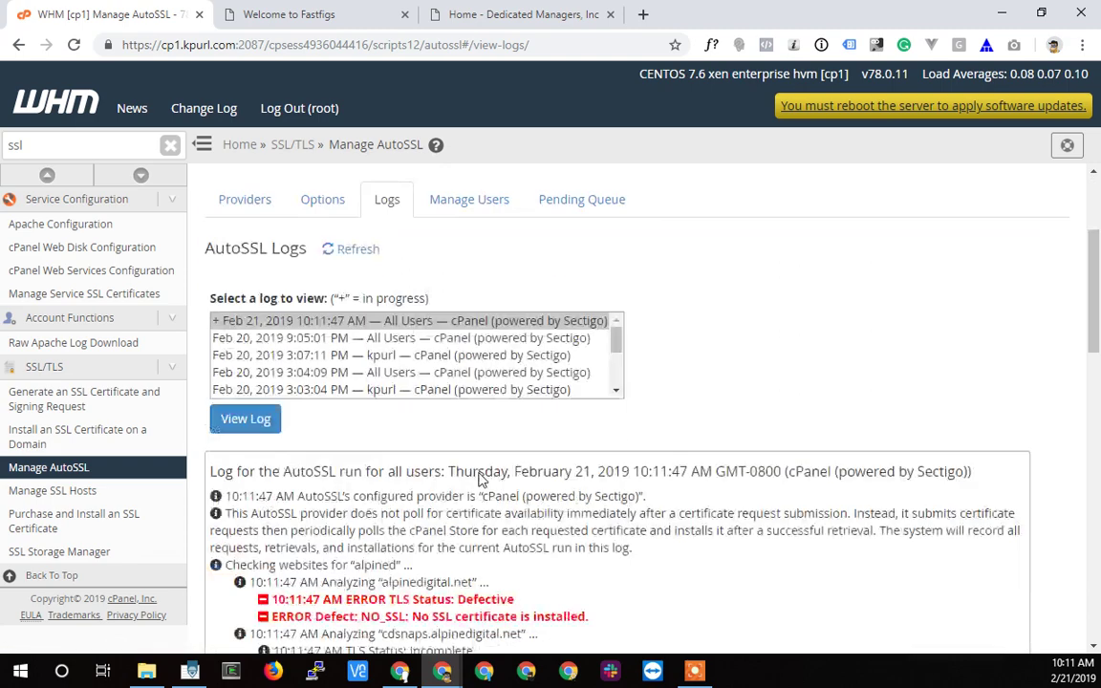
scroll(479, 475, down, 1)
scroll(386, 413, down, 10)
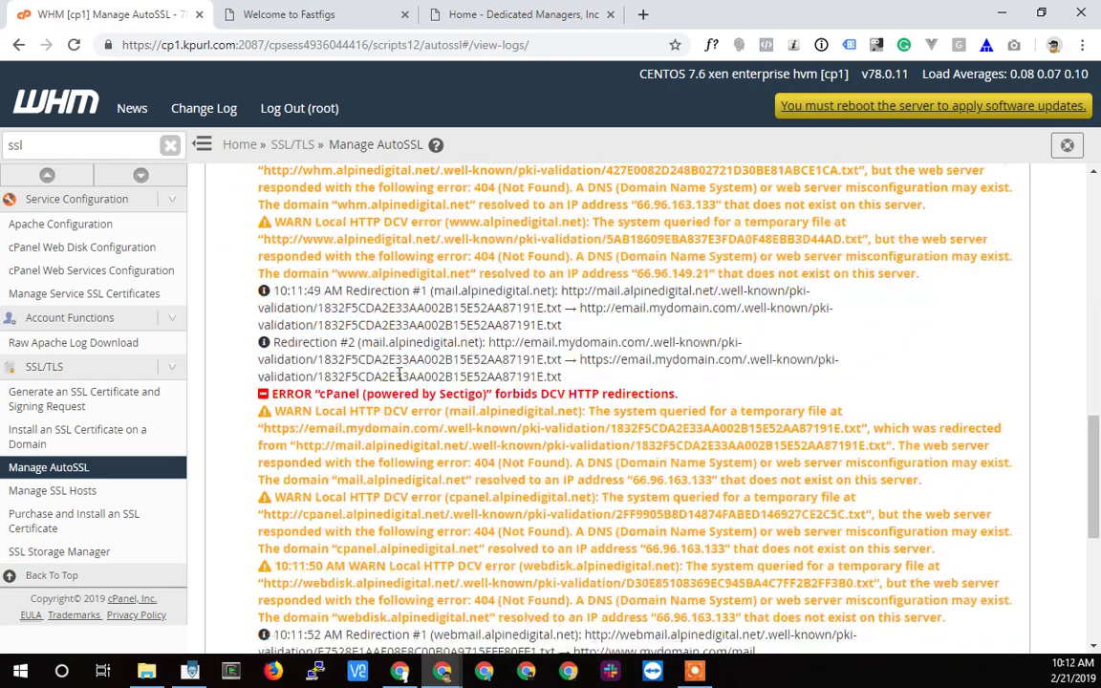
scroll(414, 457, up, 5)
scroll(414, 457, up, 15)
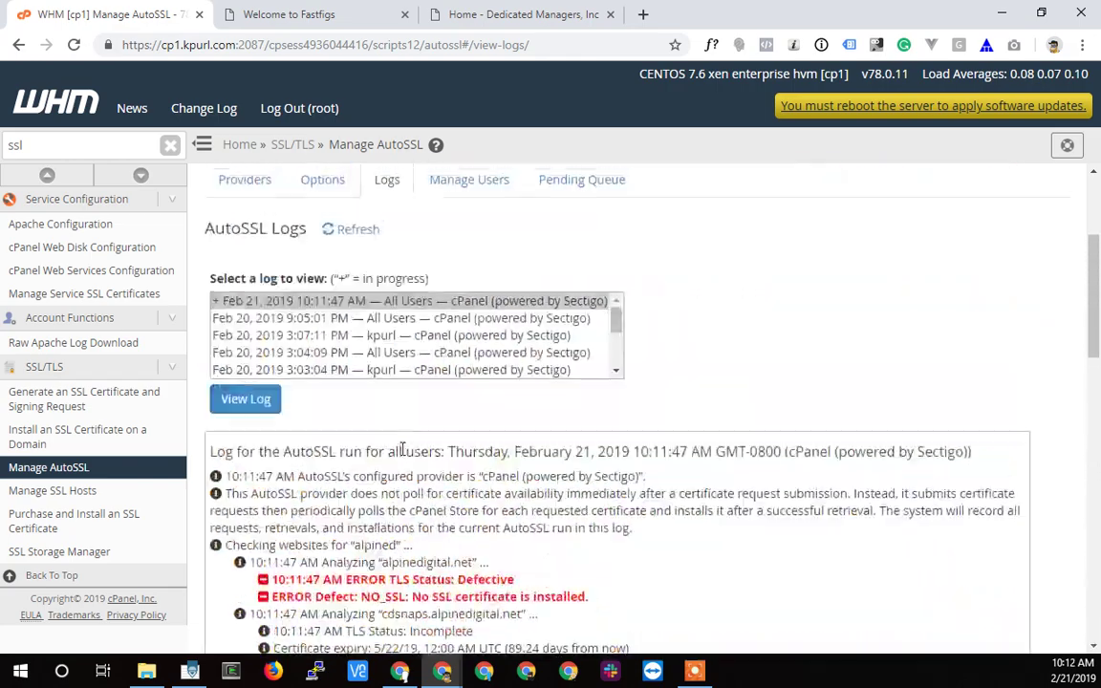
scroll(379, 449, down, 5)
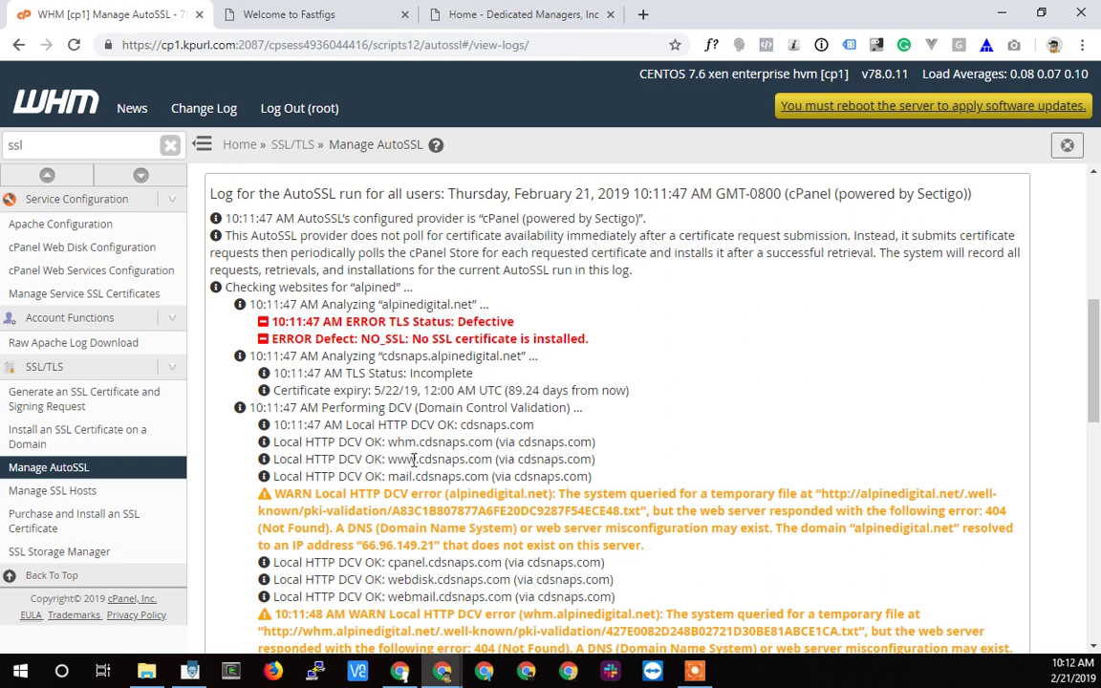
scroll(422, 448, up, 1)
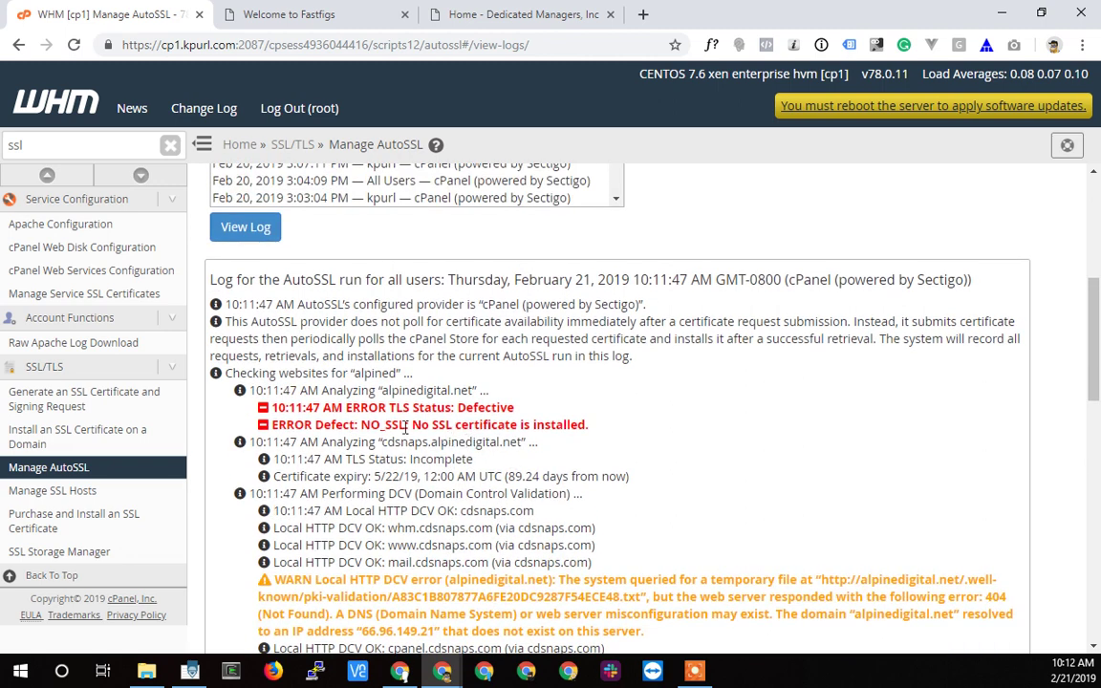
scroll(410, 405, up, 1)
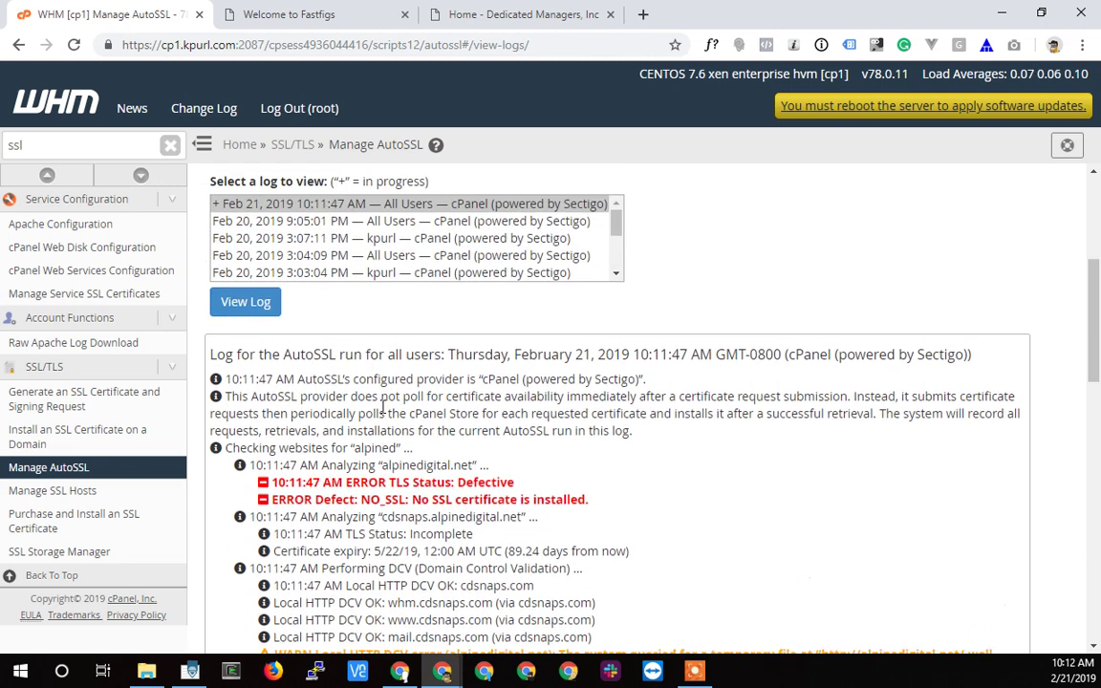
double_click(464, 528)
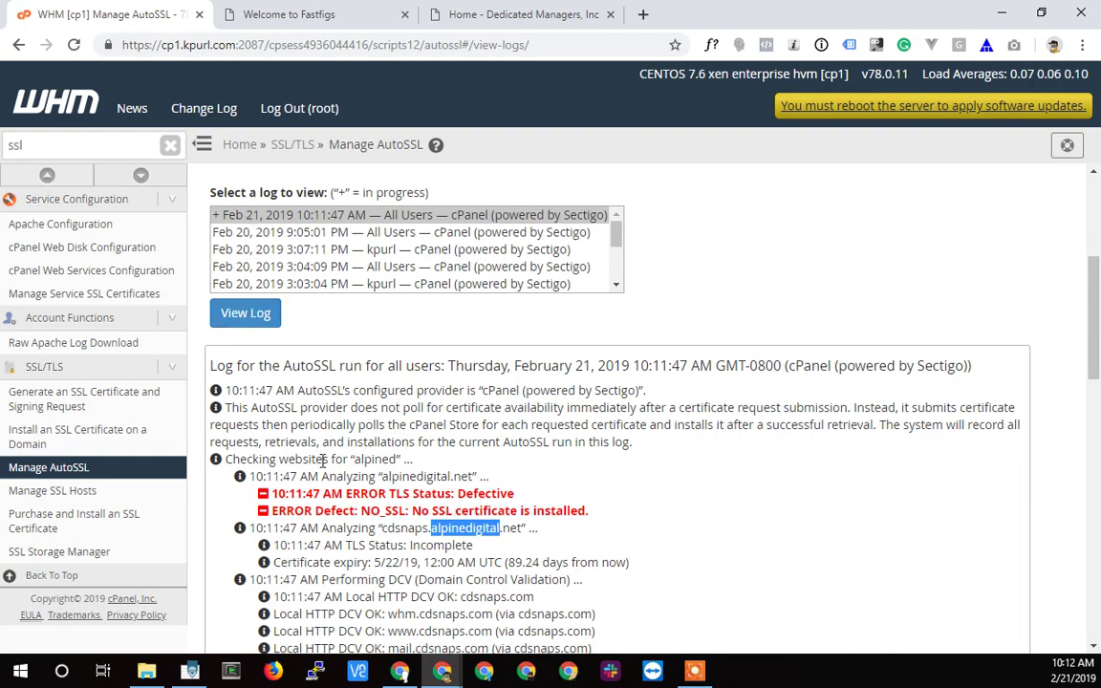
scroll(329, 467, down, 10)
scroll(337, 406, up, 10)
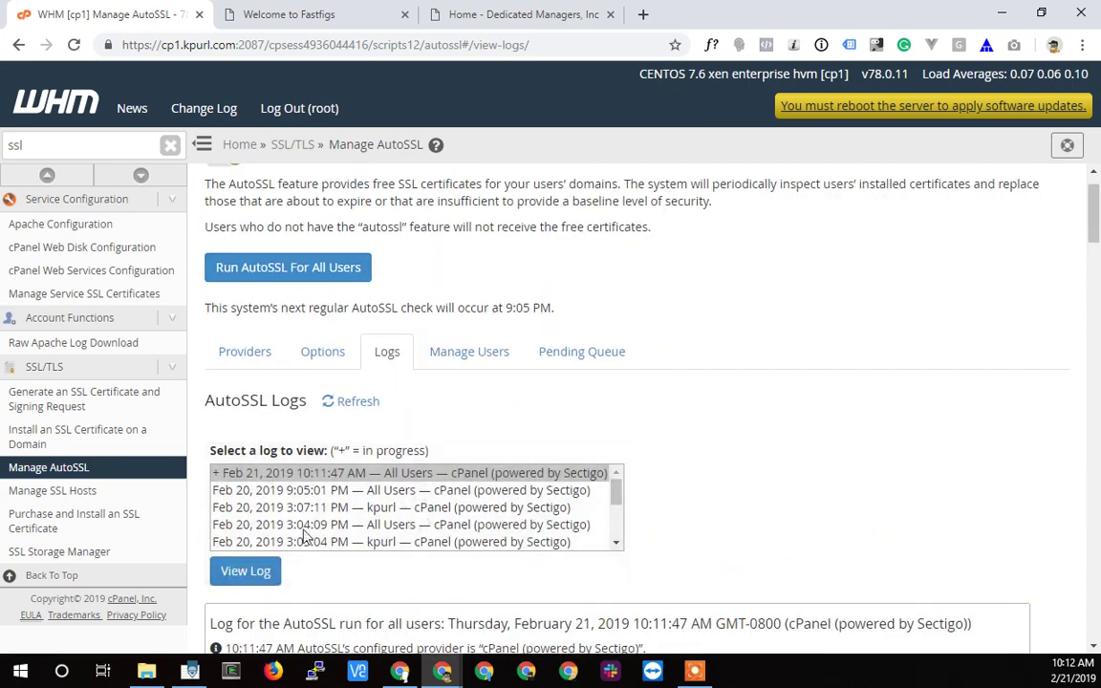
scroll(355, 518, down, 5)
Step: Review the fastfigs log lines stating AutoSSL will request a new certificate
scroll(372, 511, down, 15)
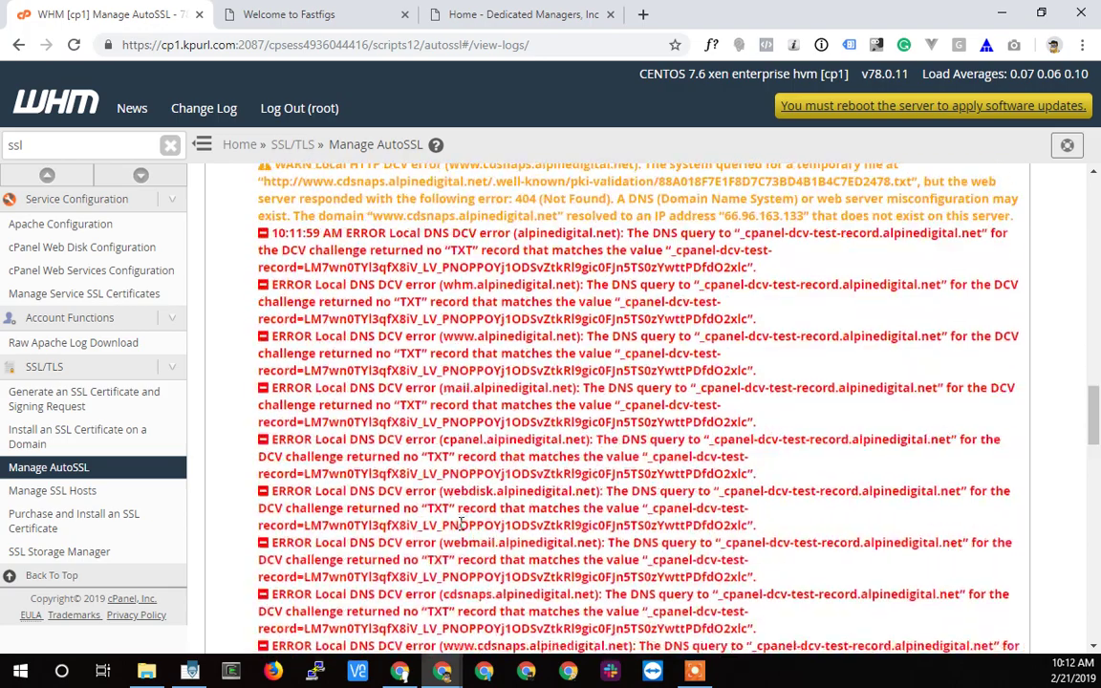
scroll(421, 413, down, 3)
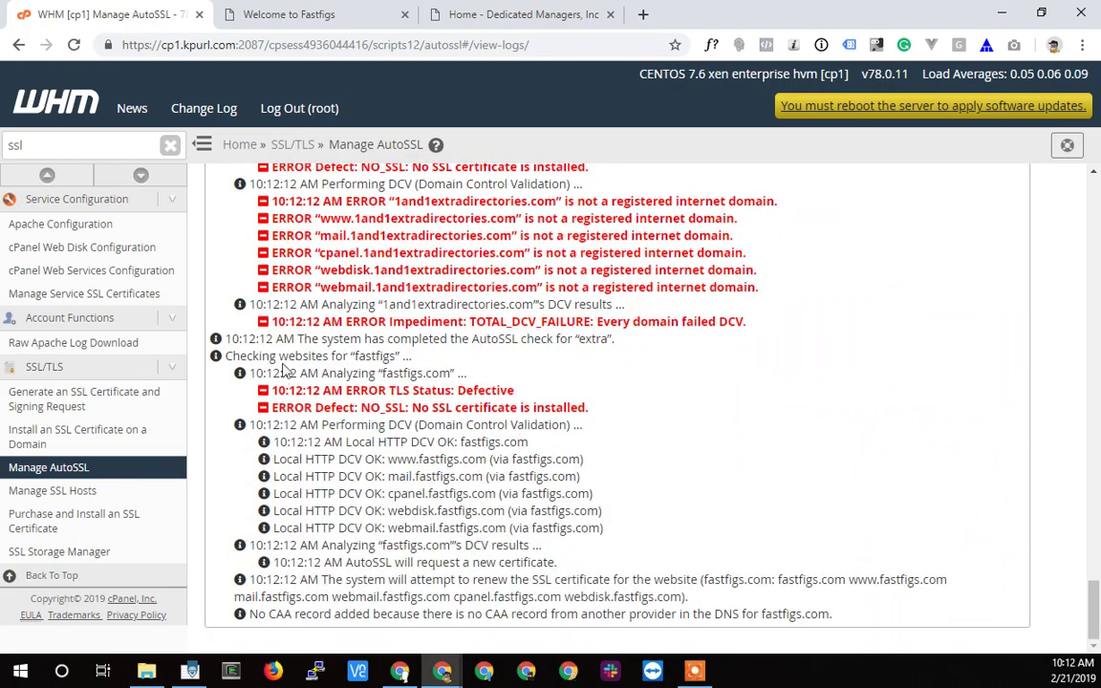
drag(275, 363, 484, 545)
click(405, 564)
drag(326, 564, 564, 566)
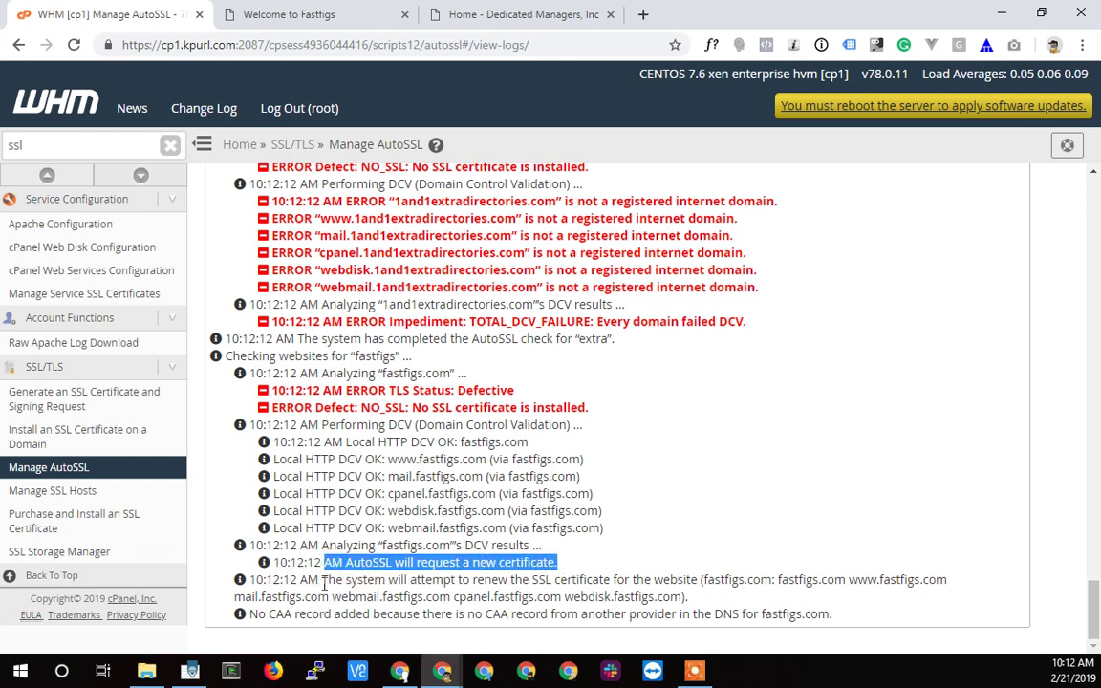
drag(324, 583, 779, 595)
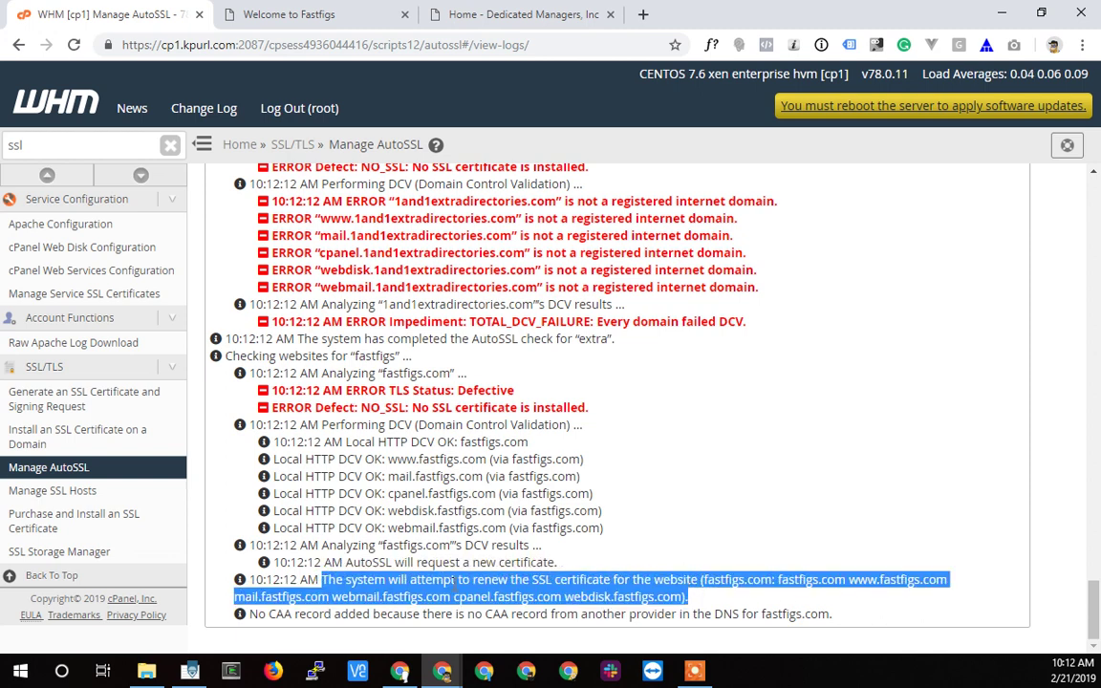
click(450, 587)
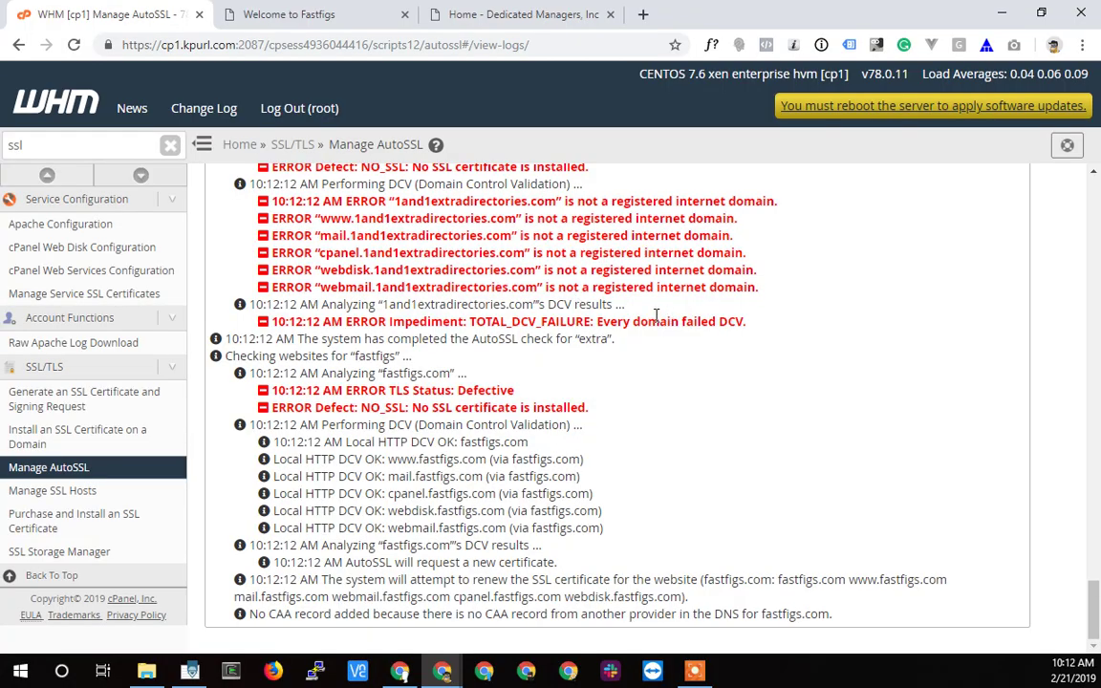
Step: Locate the fastfigs site name in the log, then return to Manage SSL Hosts
scroll(432, 397, up, 15)
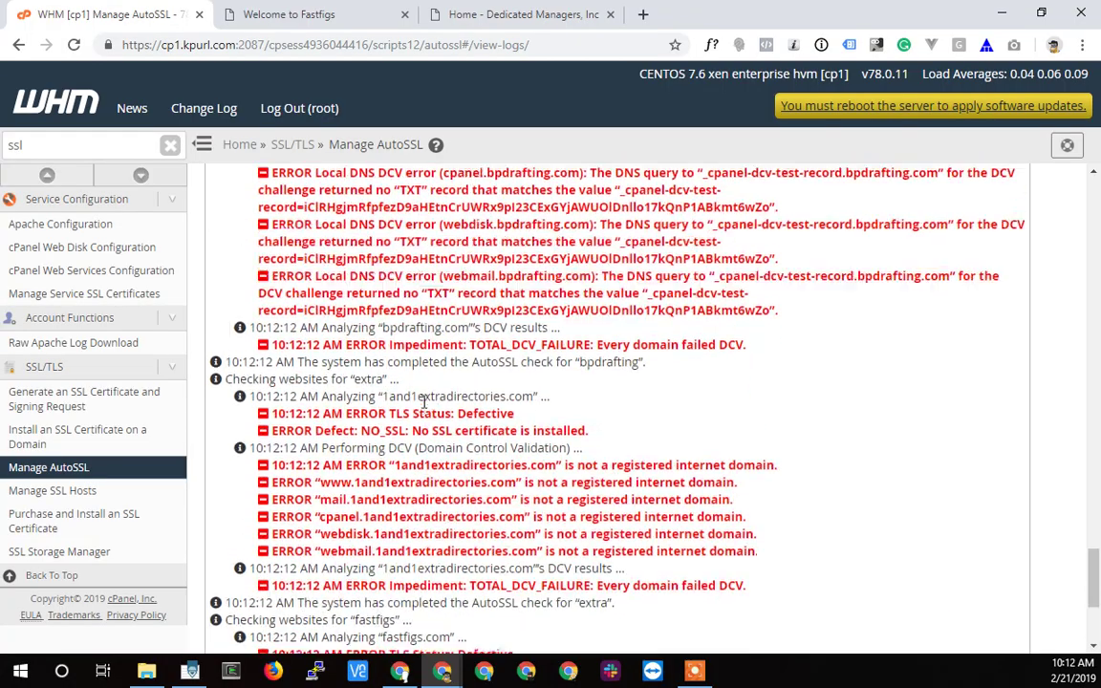
scroll(423, 417, up, 10)
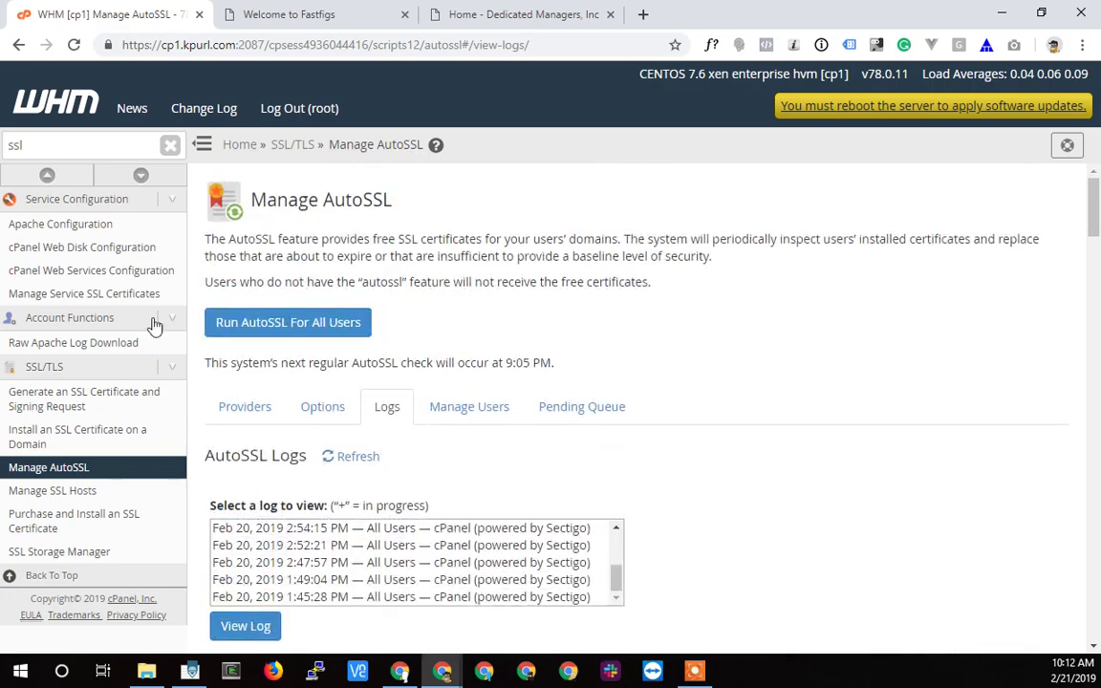
scroll(258, 311, down, 5)
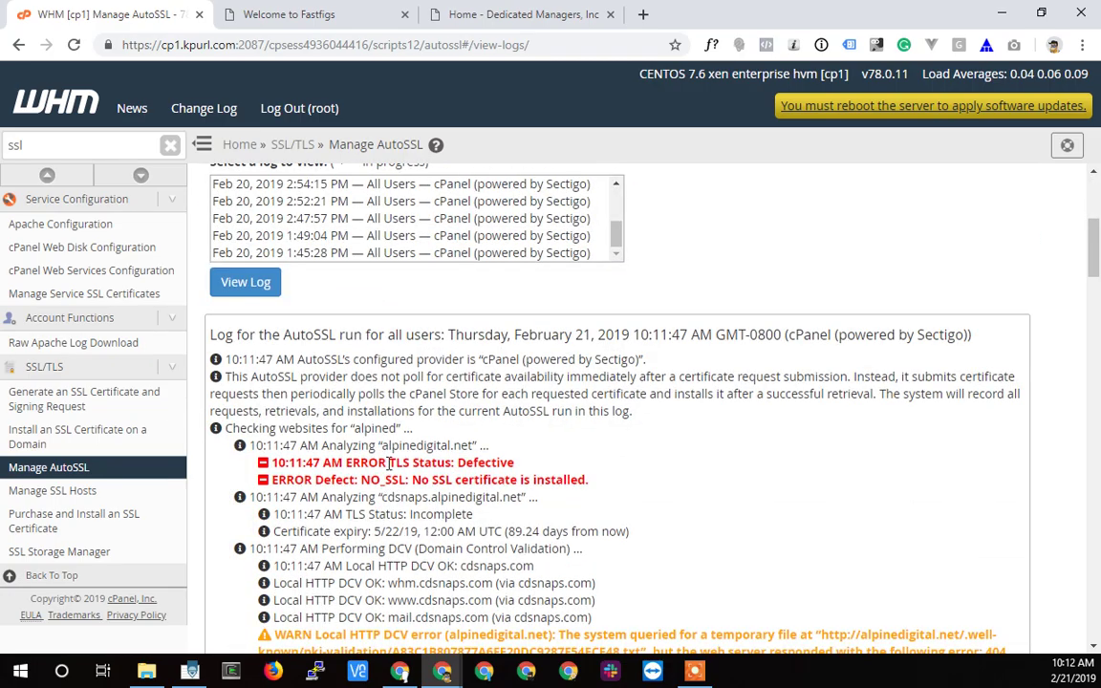
scroll(436, 518, down, 20)
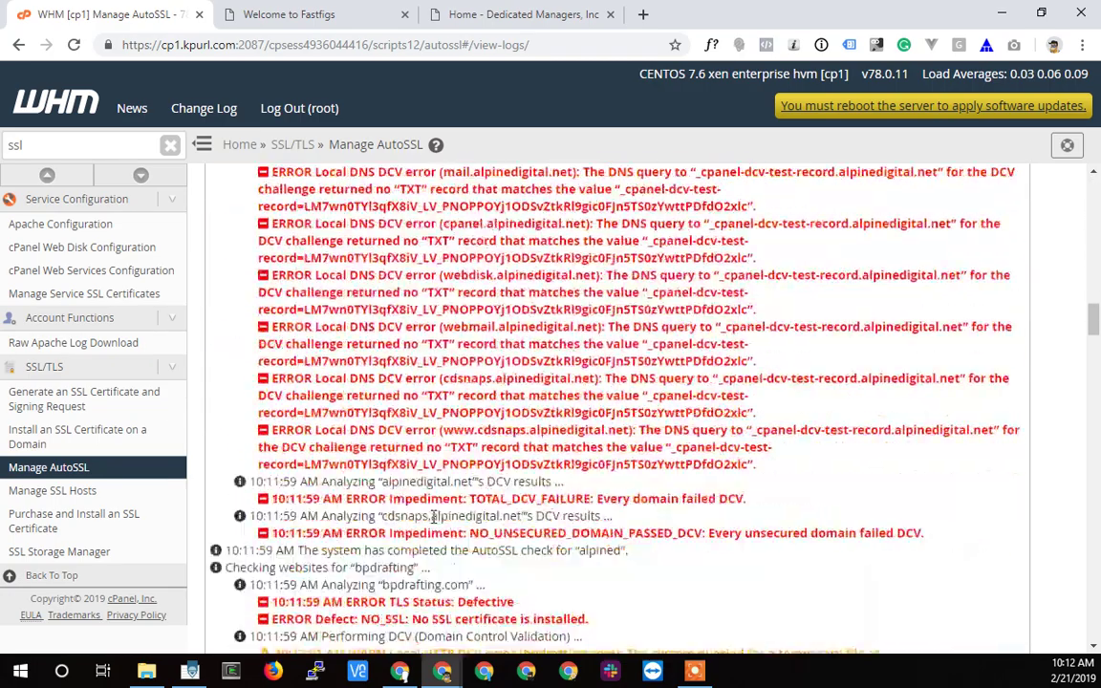
scroll(435, 517, down, 20)
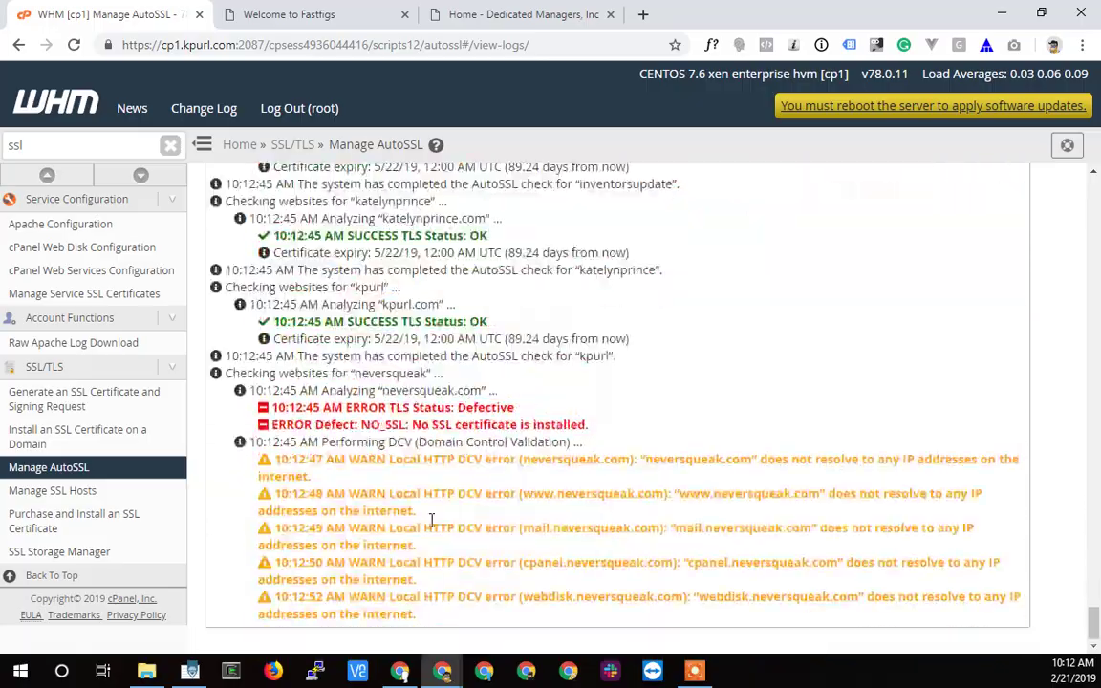
scroll(427, 518, up, 15)
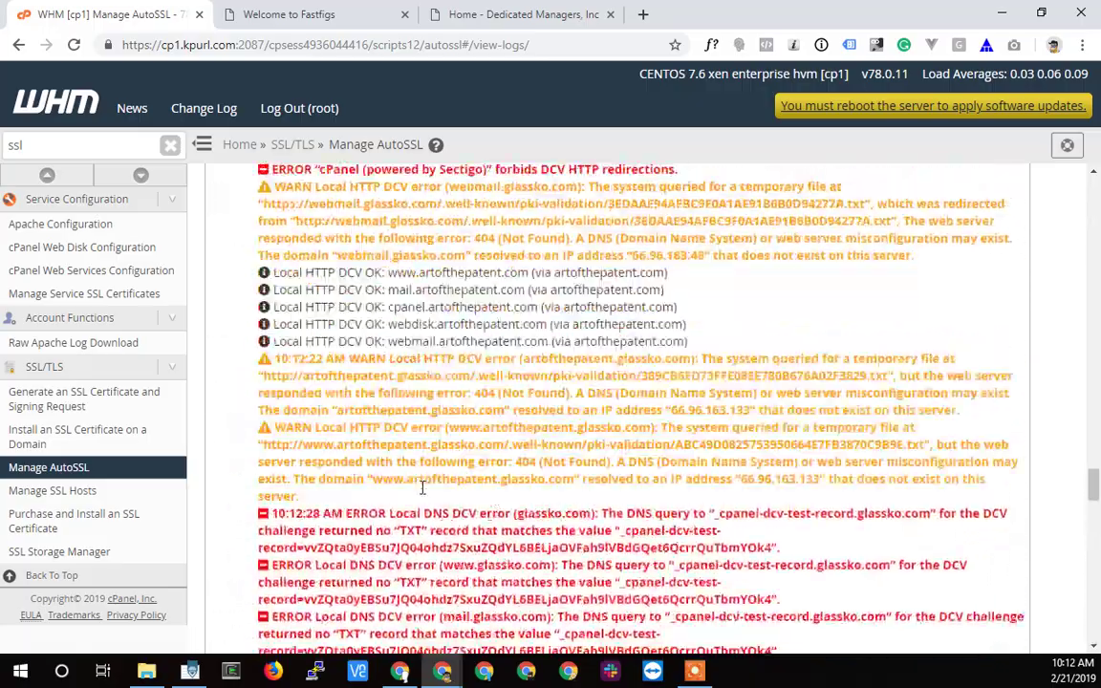
scroll(422, 485, up, 5)
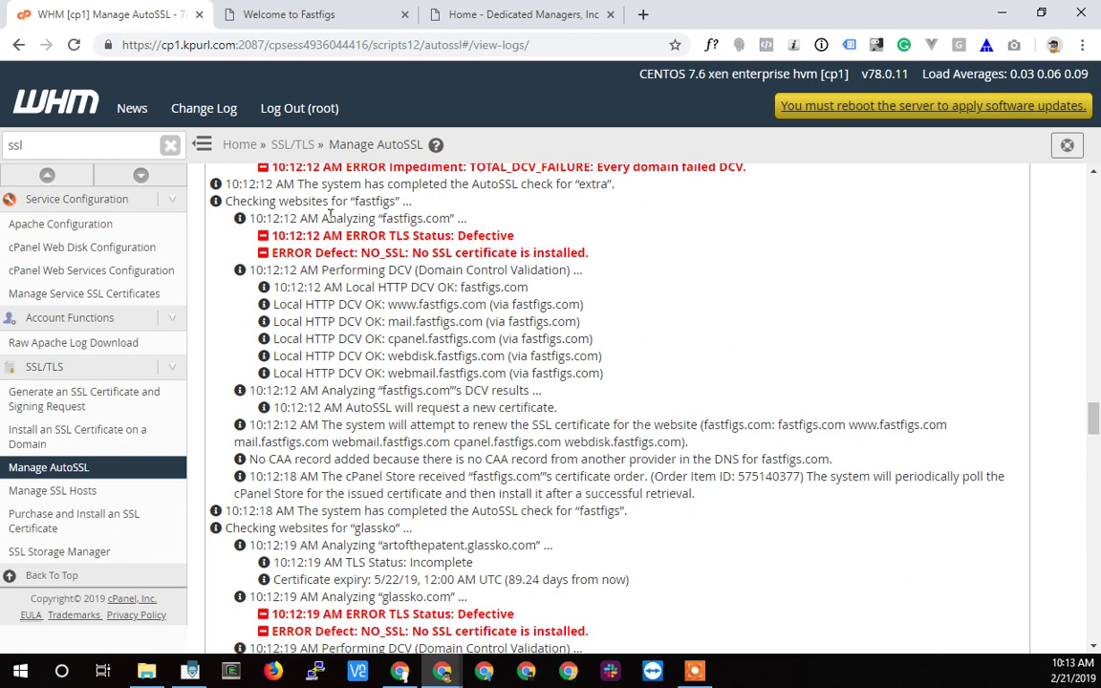
drag(331, 200, 393, 201)
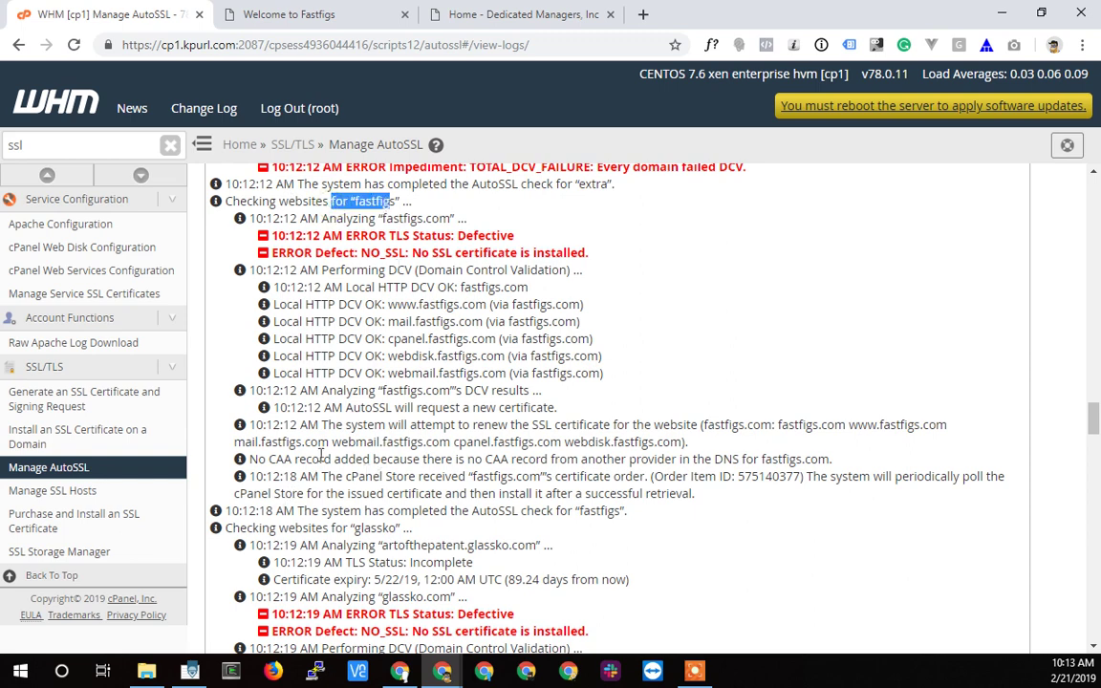
click(41, 495)
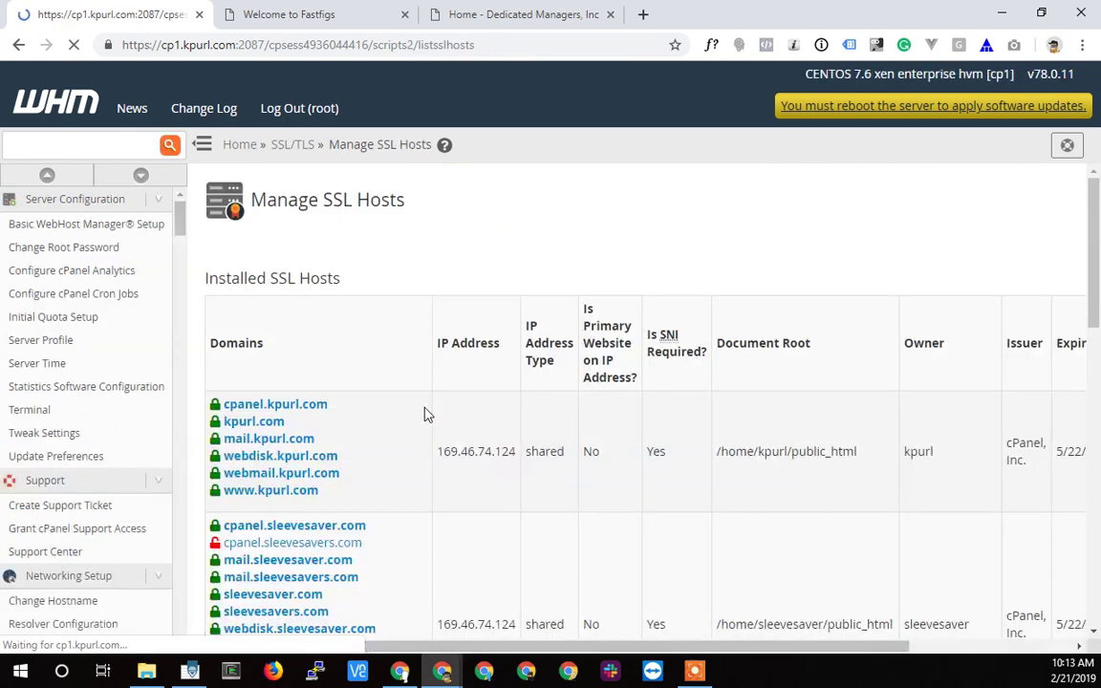
scroll(378, 470, down, 4)
scroll(376, 473, down, 6)
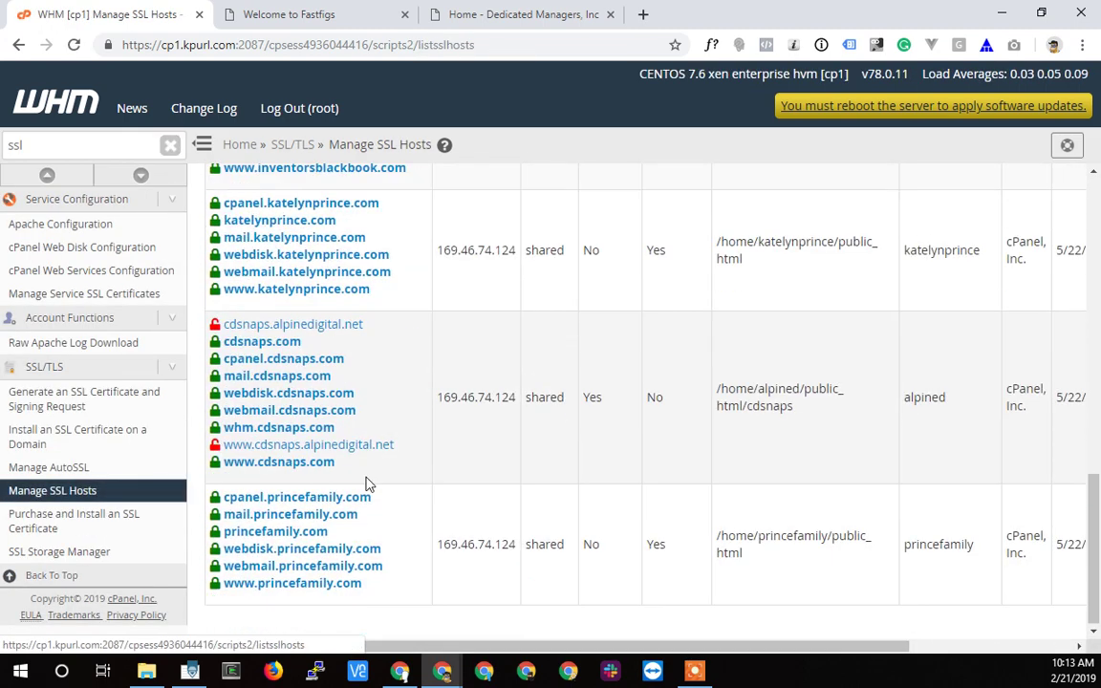
scroll(329, 457, up, 15)
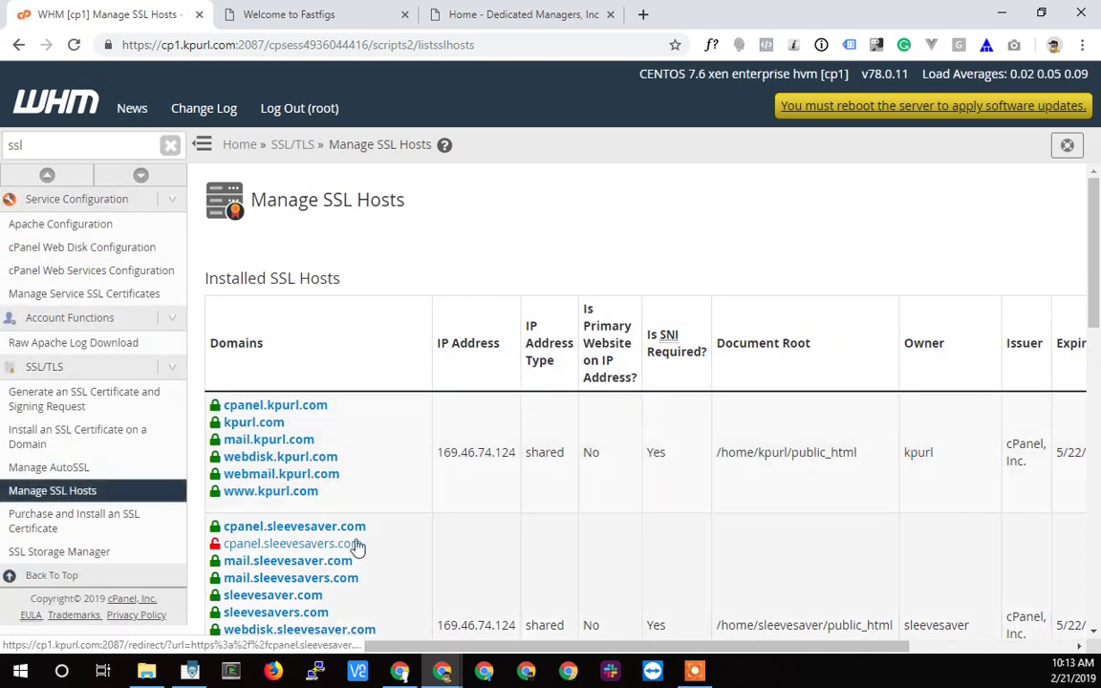
scroll(356, 545, down, 5)
scroll(349, 541, down, 5)
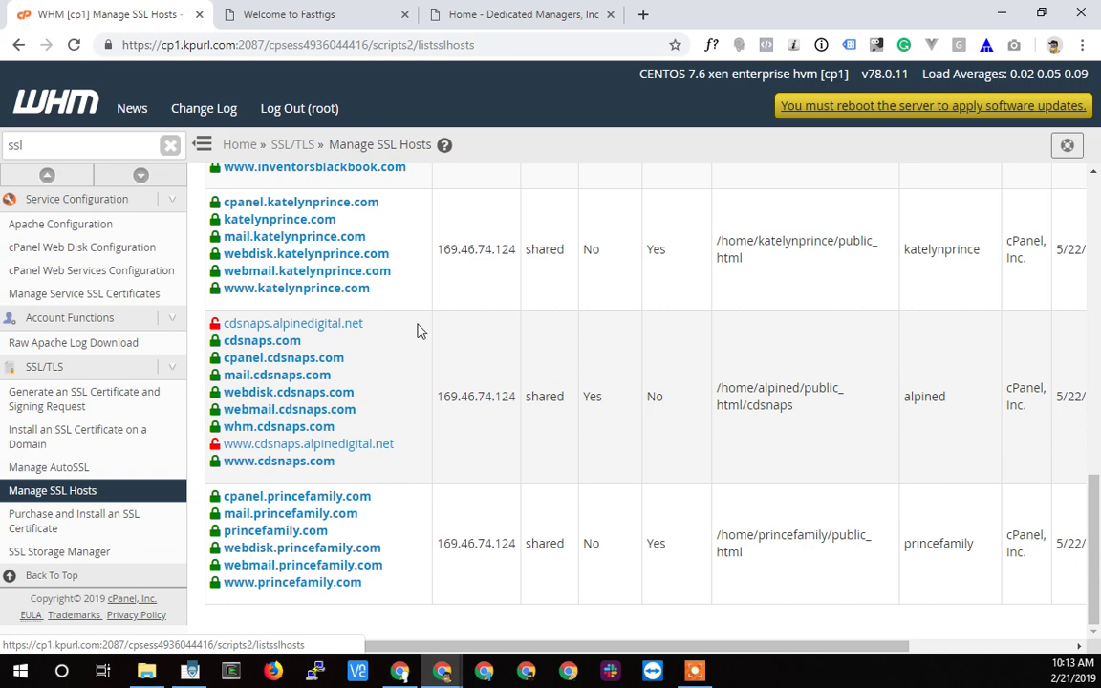
scroll(268, 387, up, 4)
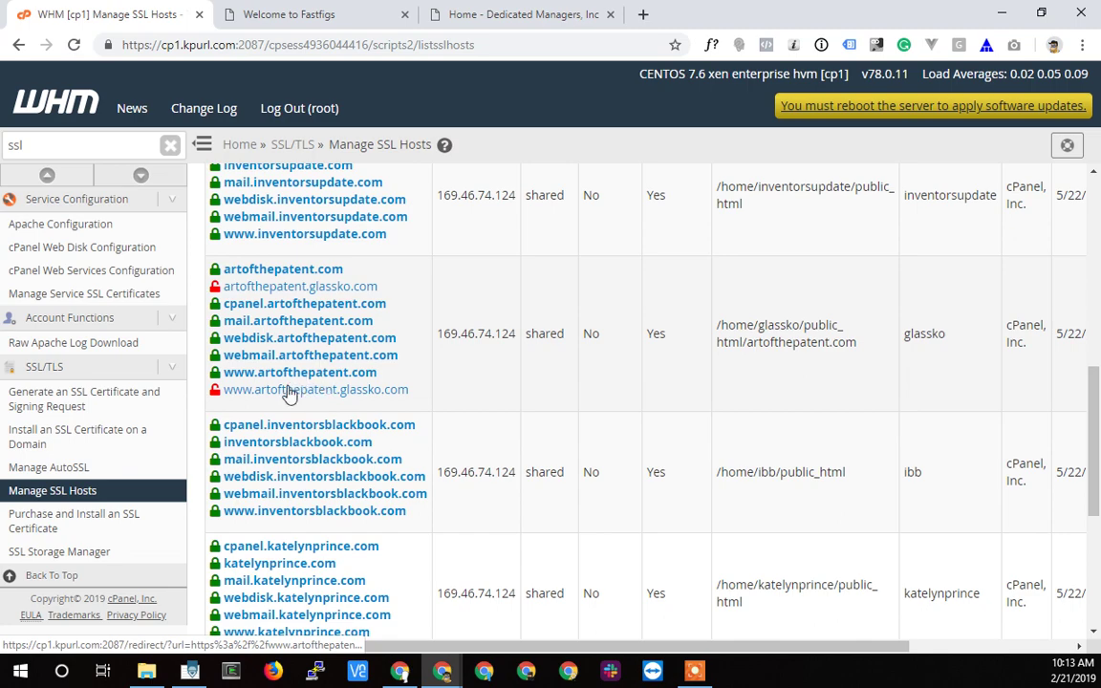
scroll(289, 395, up, 7)
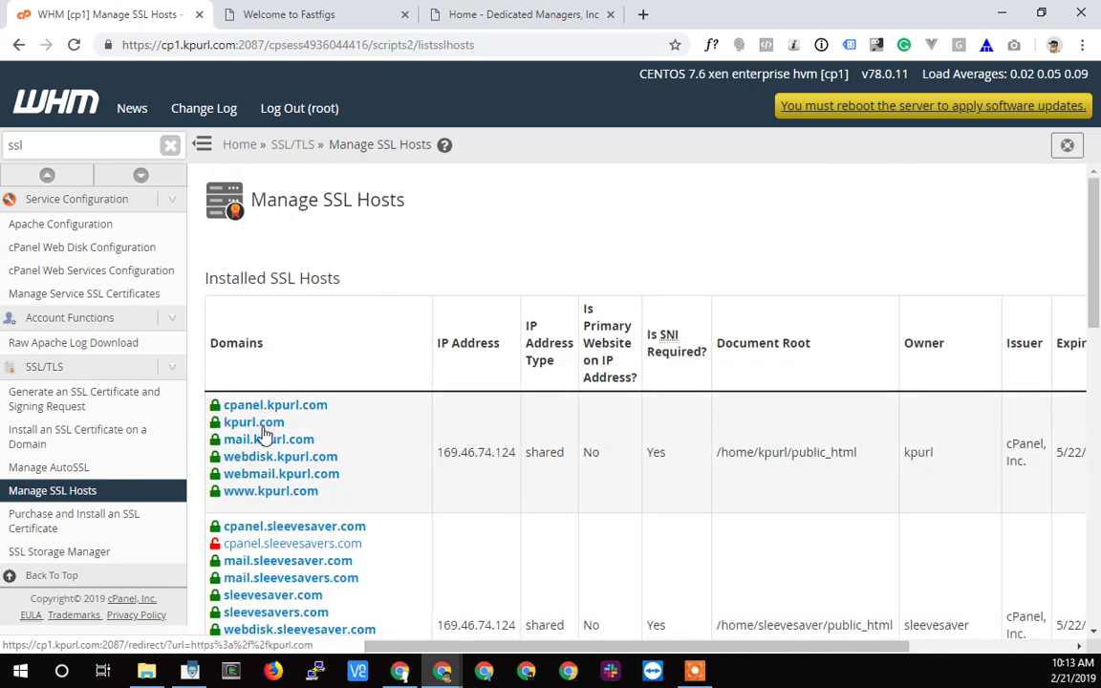
scroll(727, 462, down, 2)
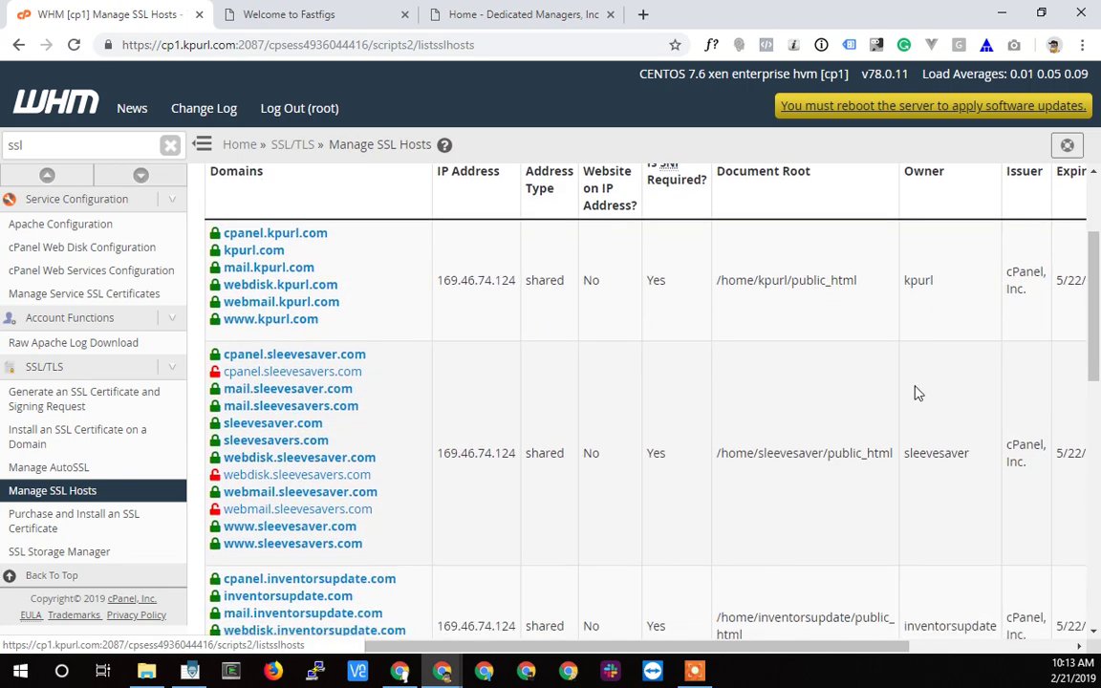
triple_click(1016, 280)
drag(1013, 446, 1032, 477)
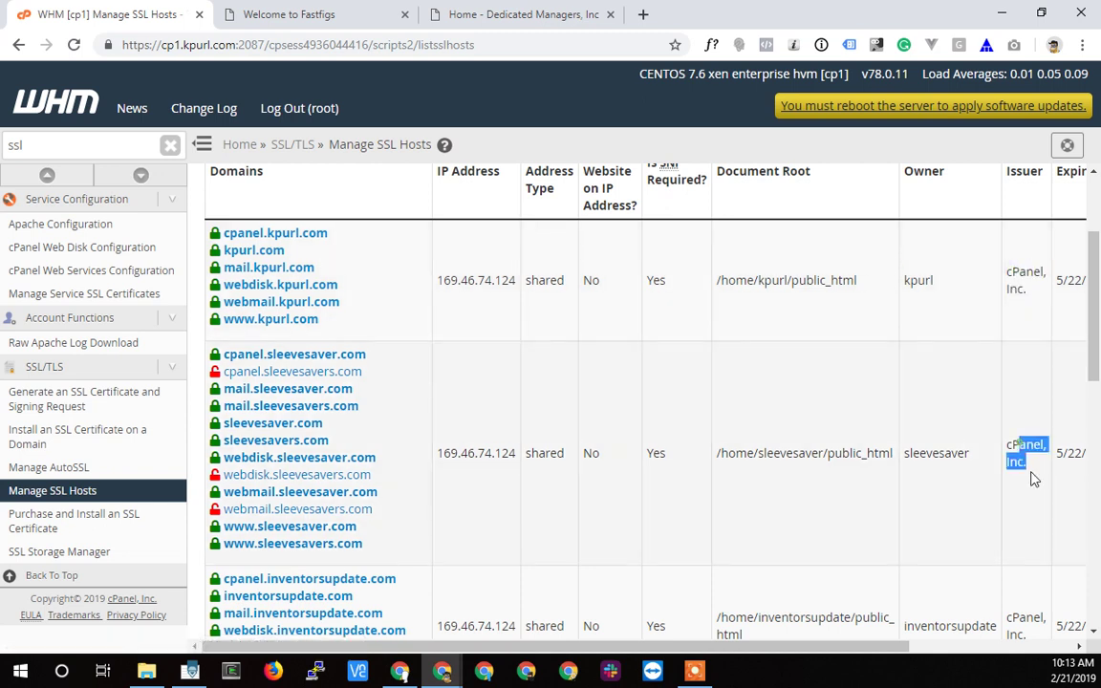
scroll(946, 554, down, 1)
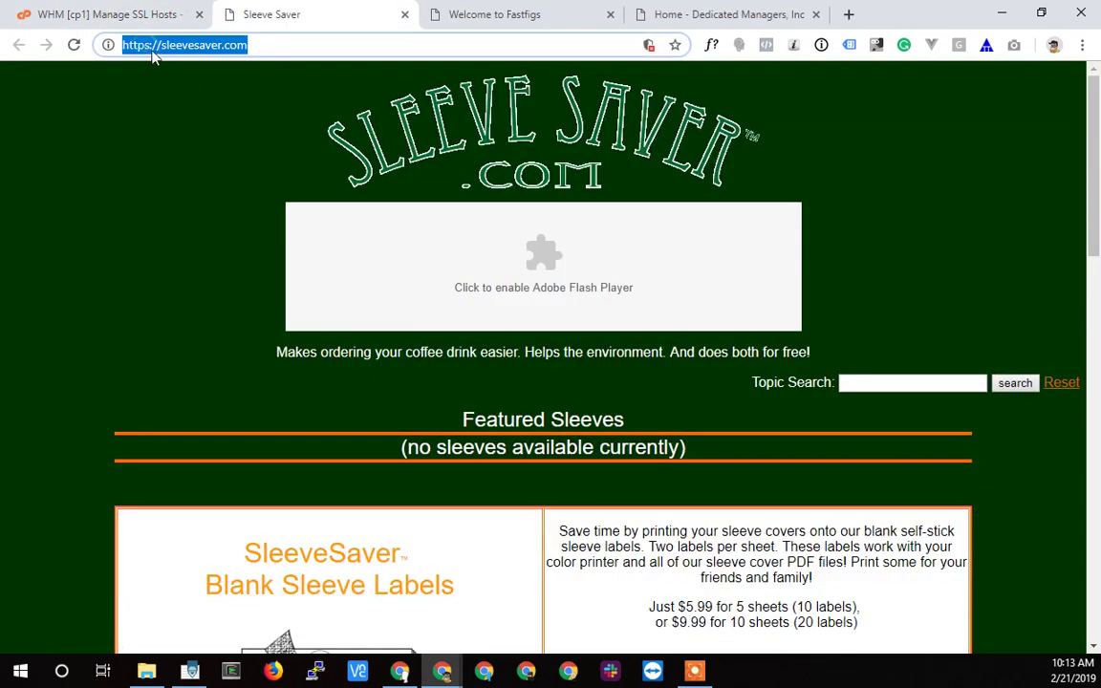
Step: Inspect sleevesaver.com's Console to find the insecure http image behind the mixed-content warnings
click(108, 47)
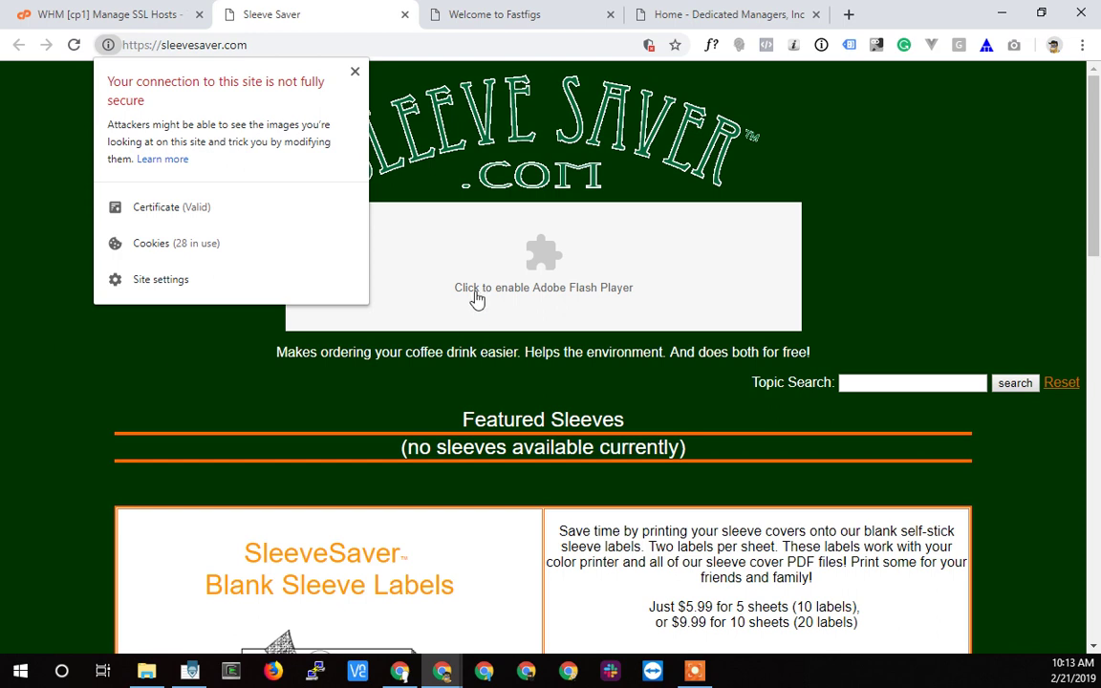
click(2, 380)
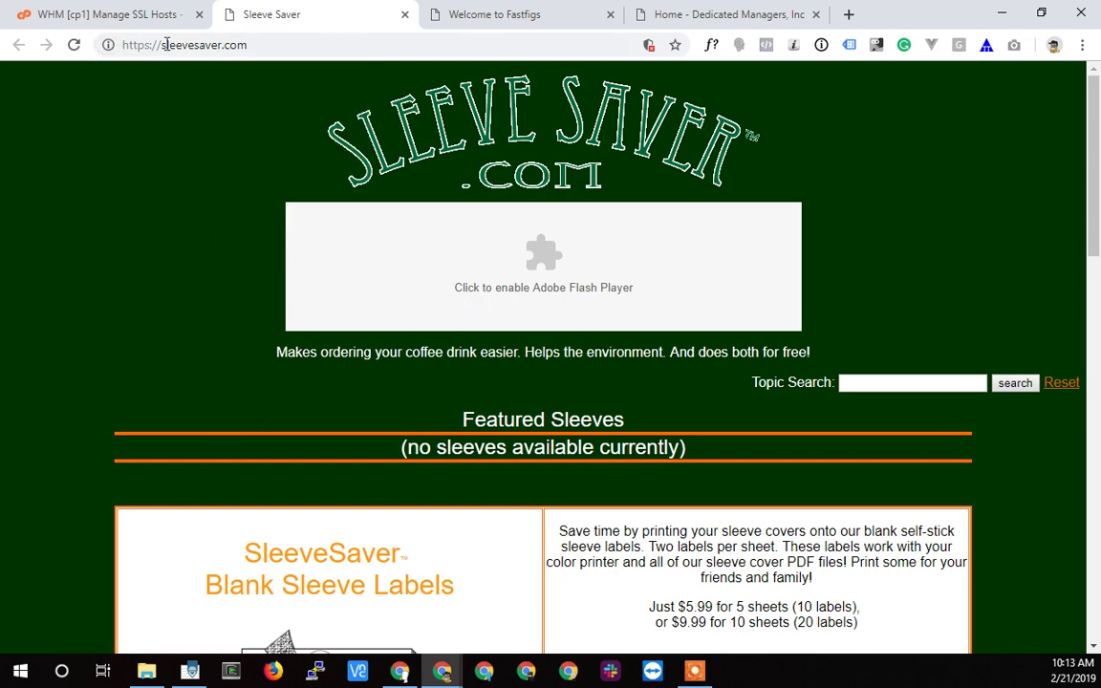
right_click(16, 298)
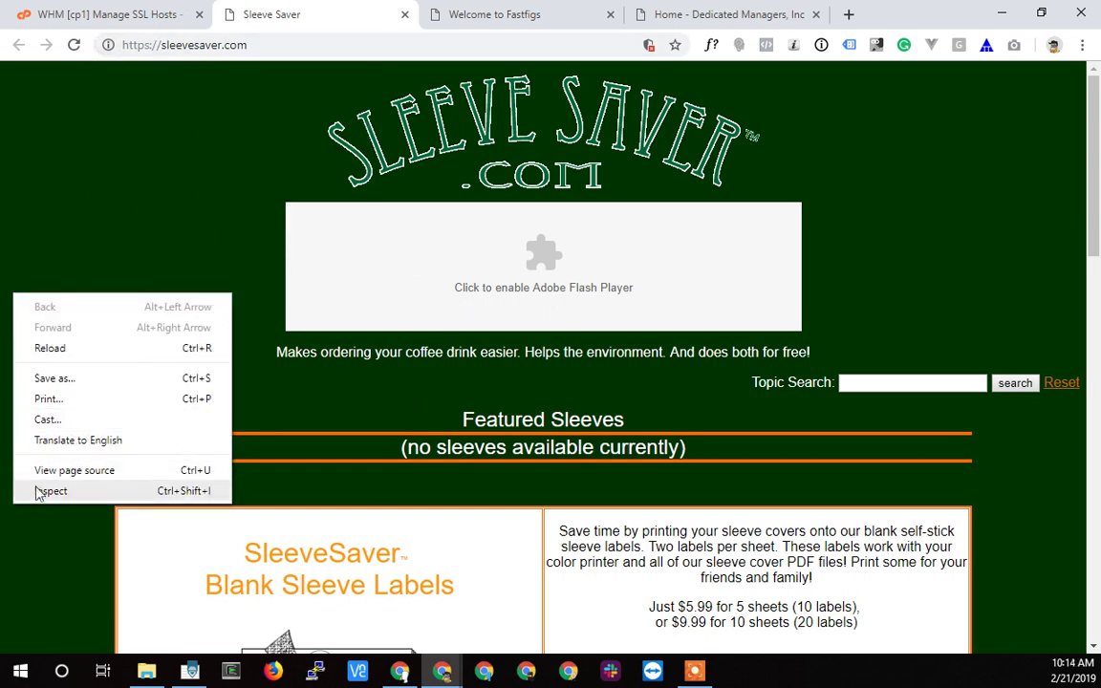
click(51, 492)
click(136, 384)
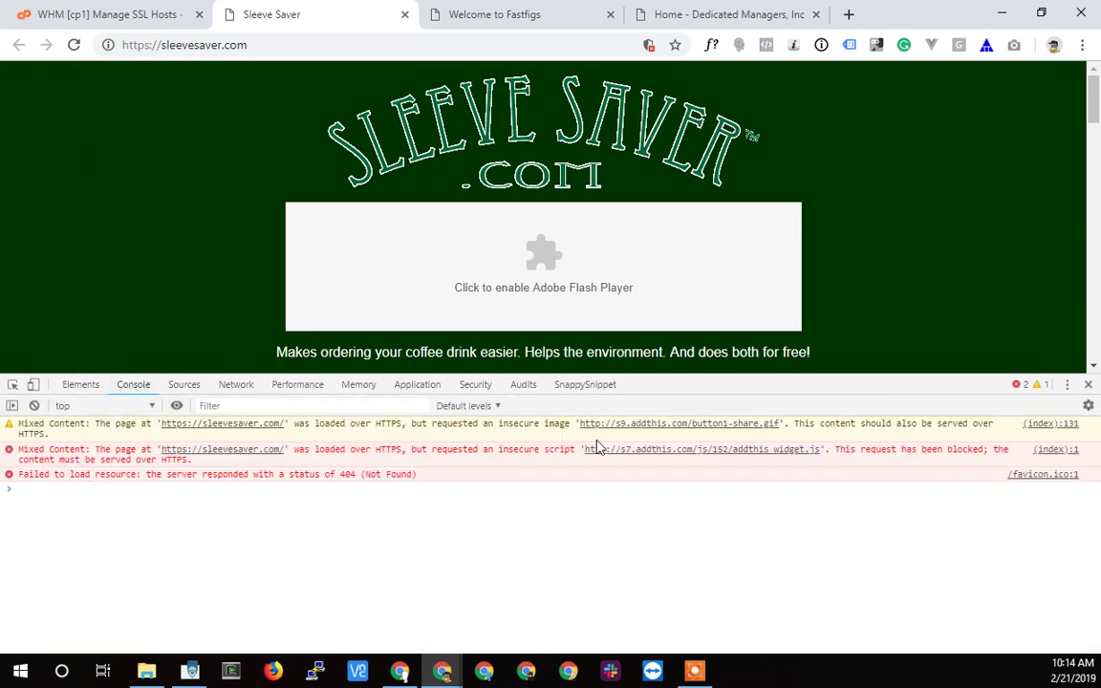
drag(556, 428, 629, 433)
Step: View the certificate: issued by cPanel, Inc., valid 2/19/2019 to 5/21/2019
click(108, 45)
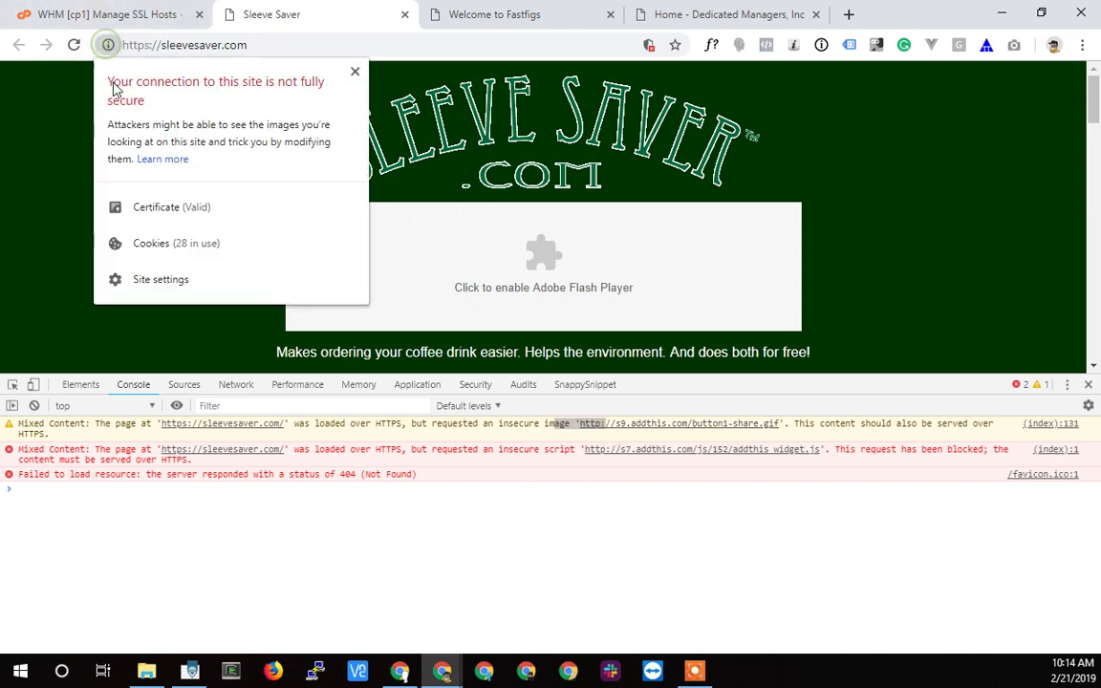
click(134, 207)
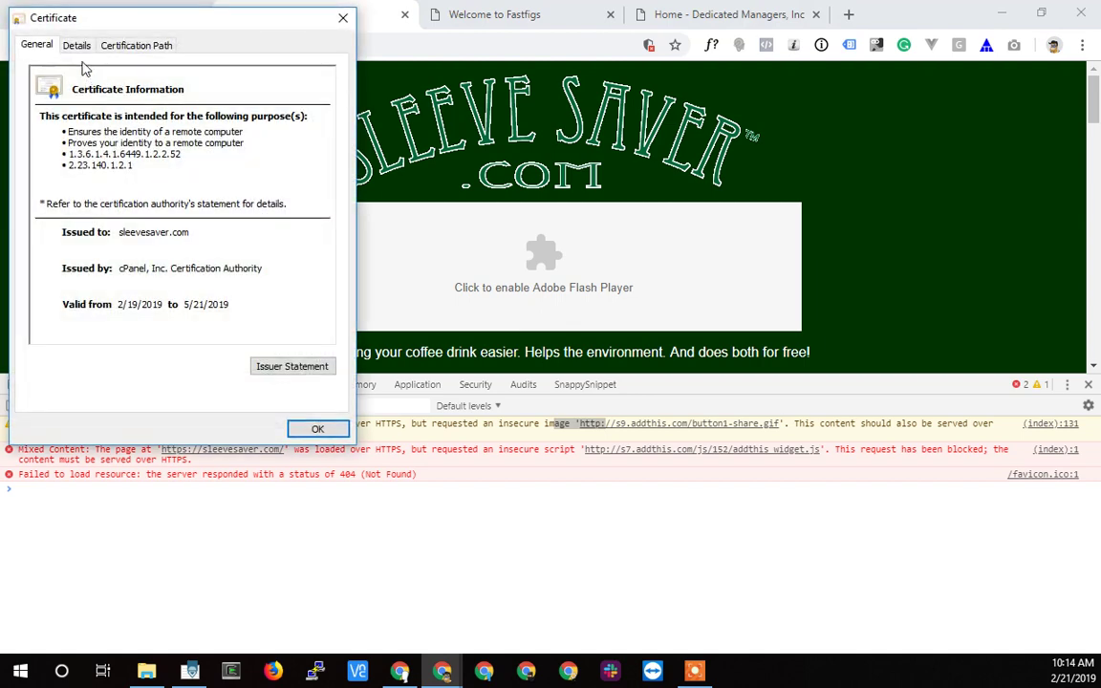
click(343, 18)
click(108, 45)
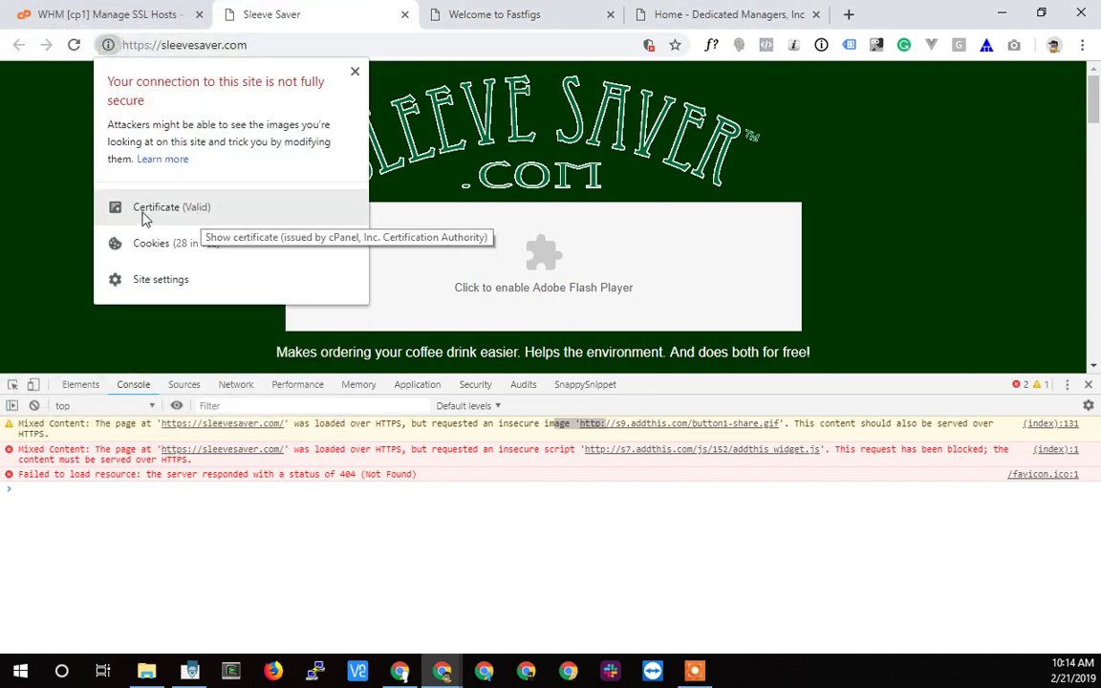
click(145, 214)
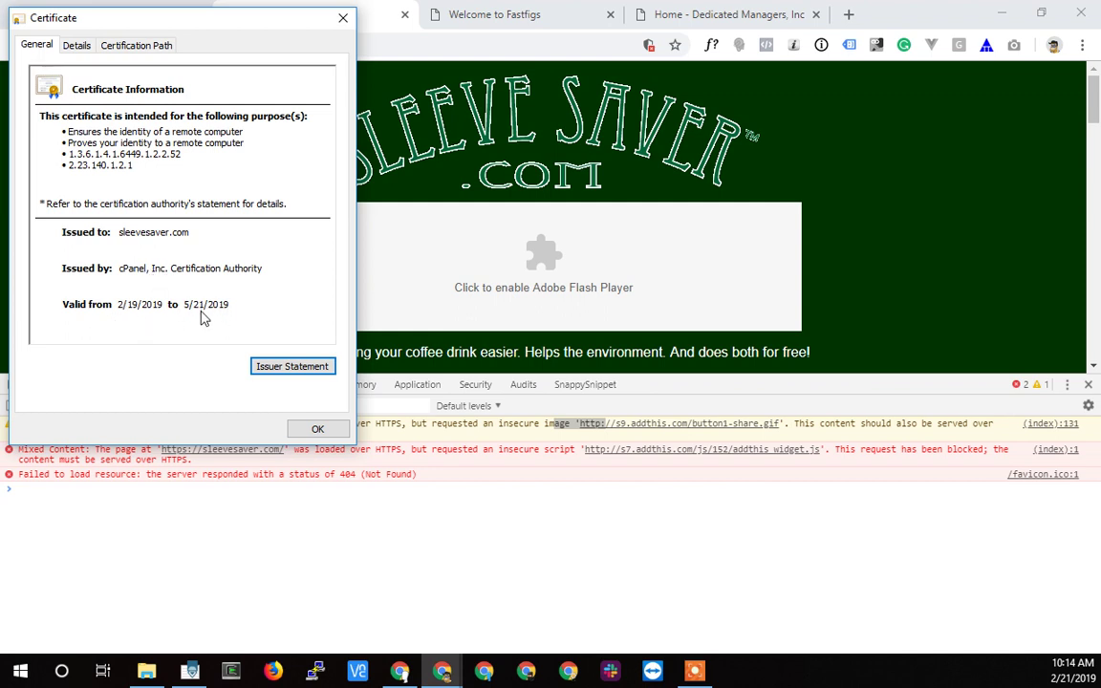
click(307, 427)
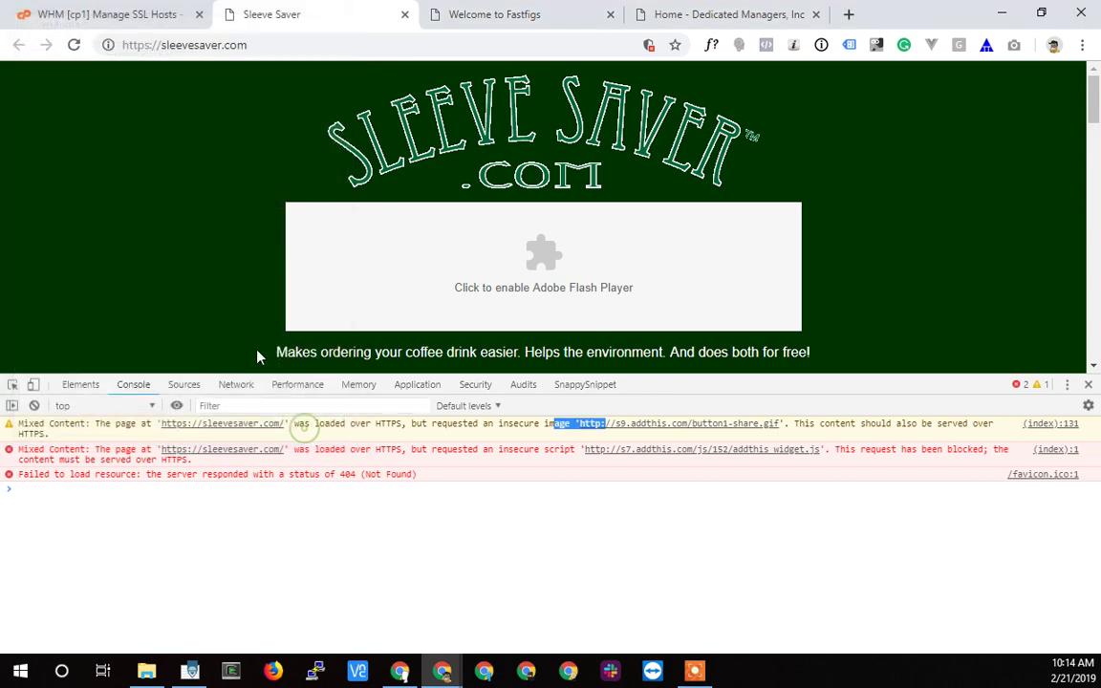
Step: Reload WHM's SSL hosts list of cPanel-issued certificates, then go to Manage AutoSSL
click(128, 15)
click(74, 46)
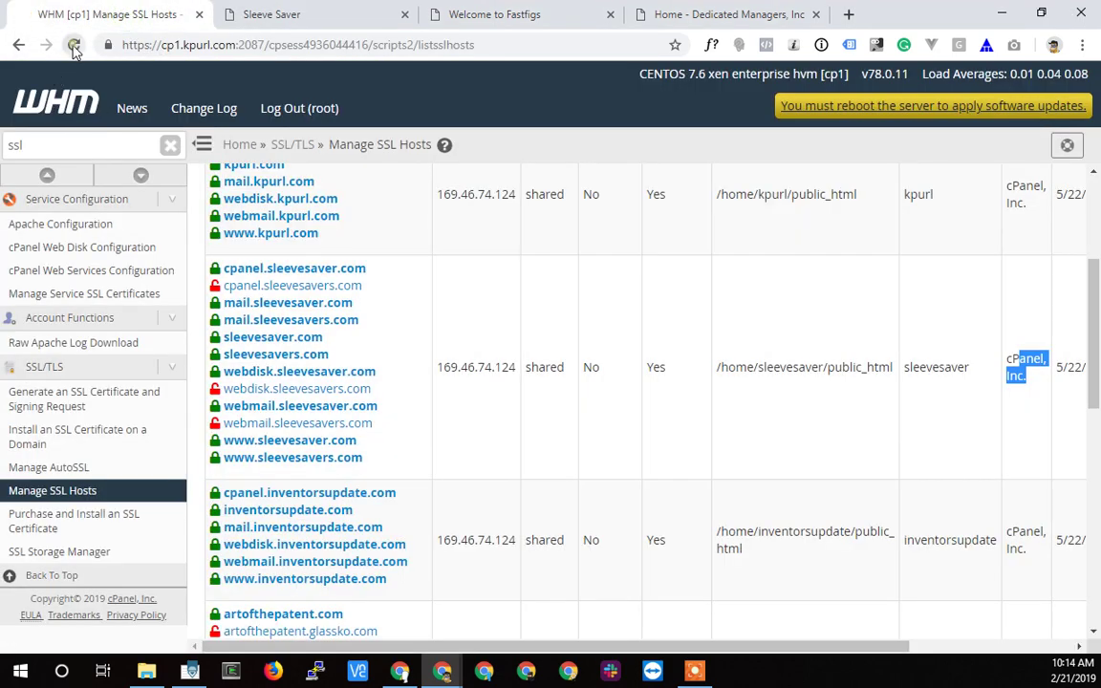
scroll(305, 422, down, 5)
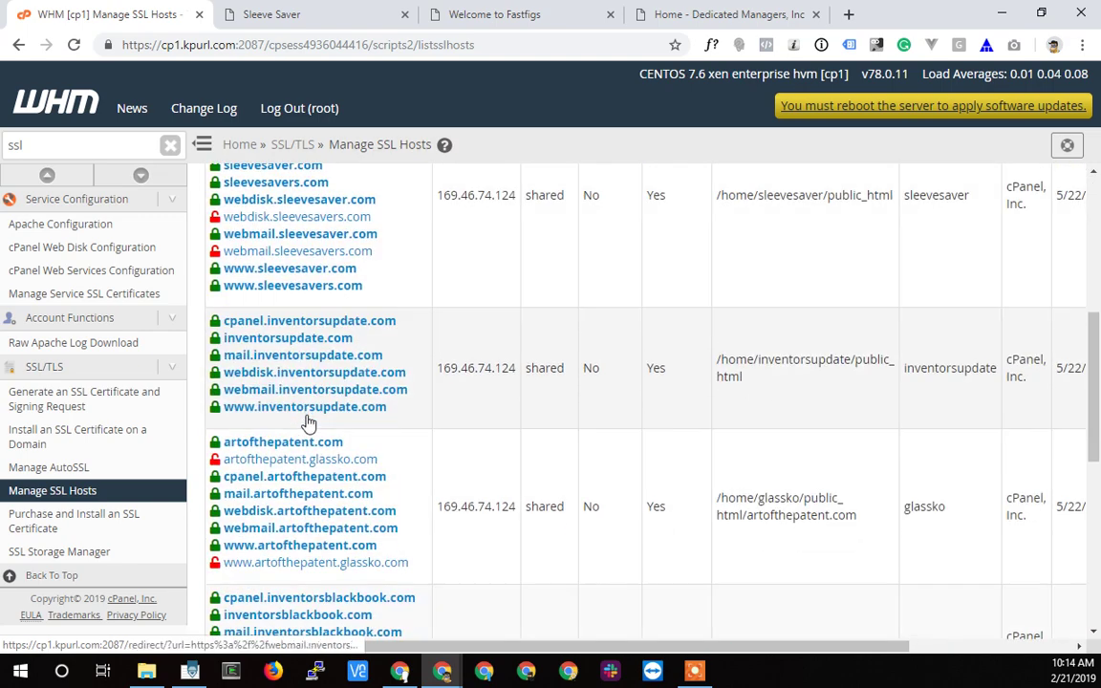
scroll(308, 422, down, 5)
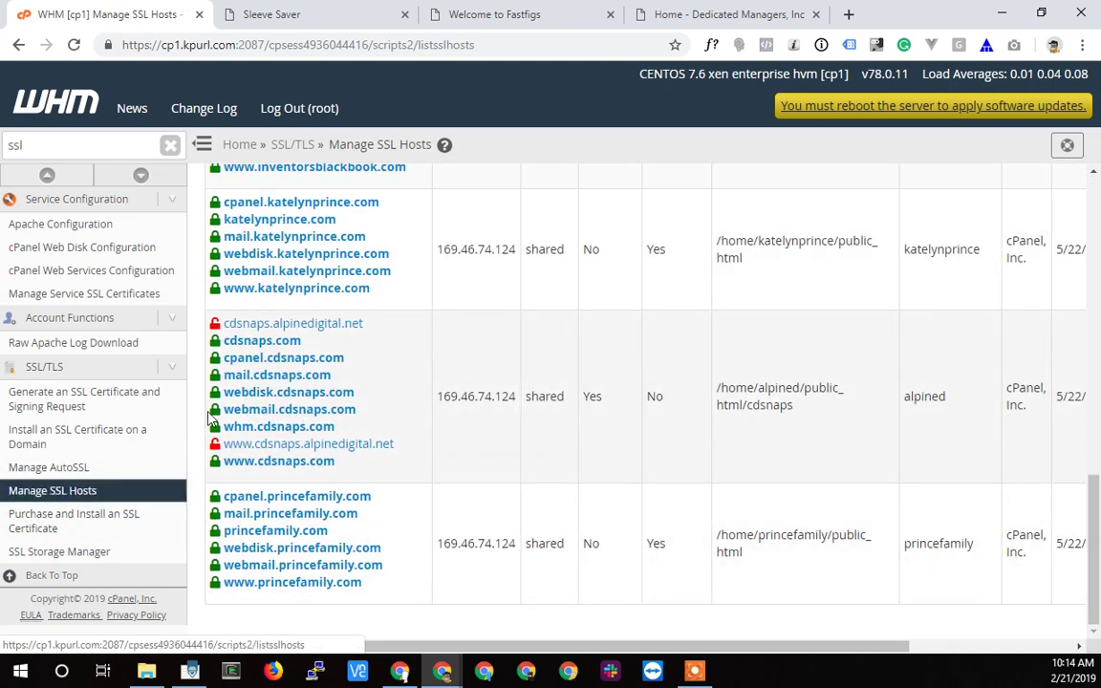
scroll(245, 392, up, 10)
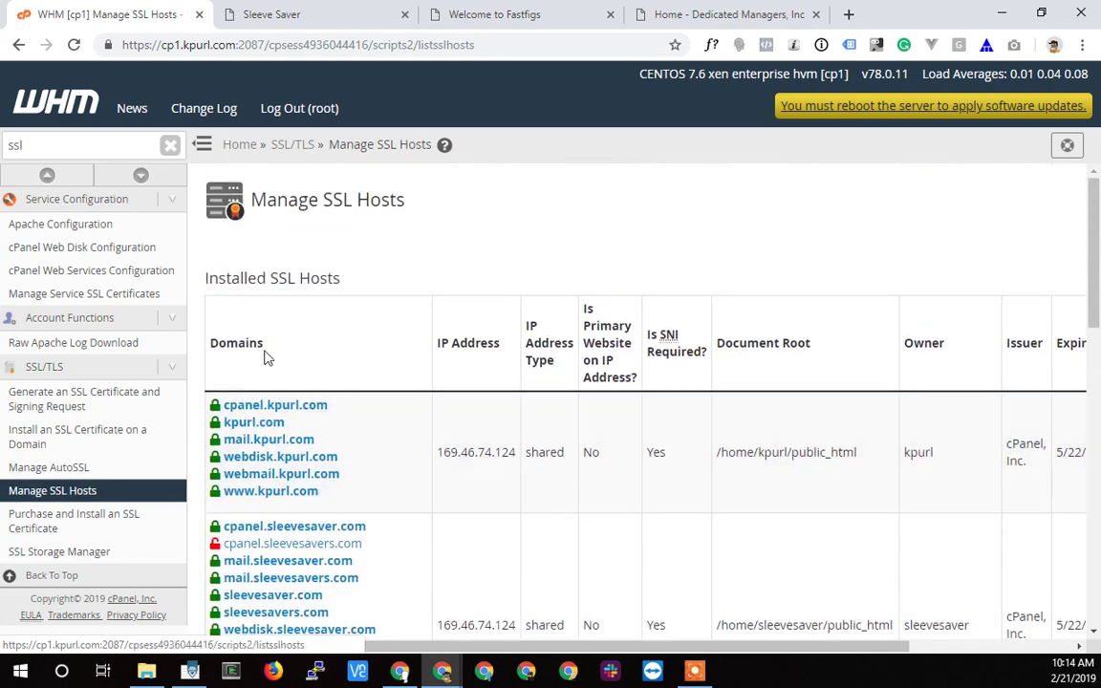
click(49, 468)
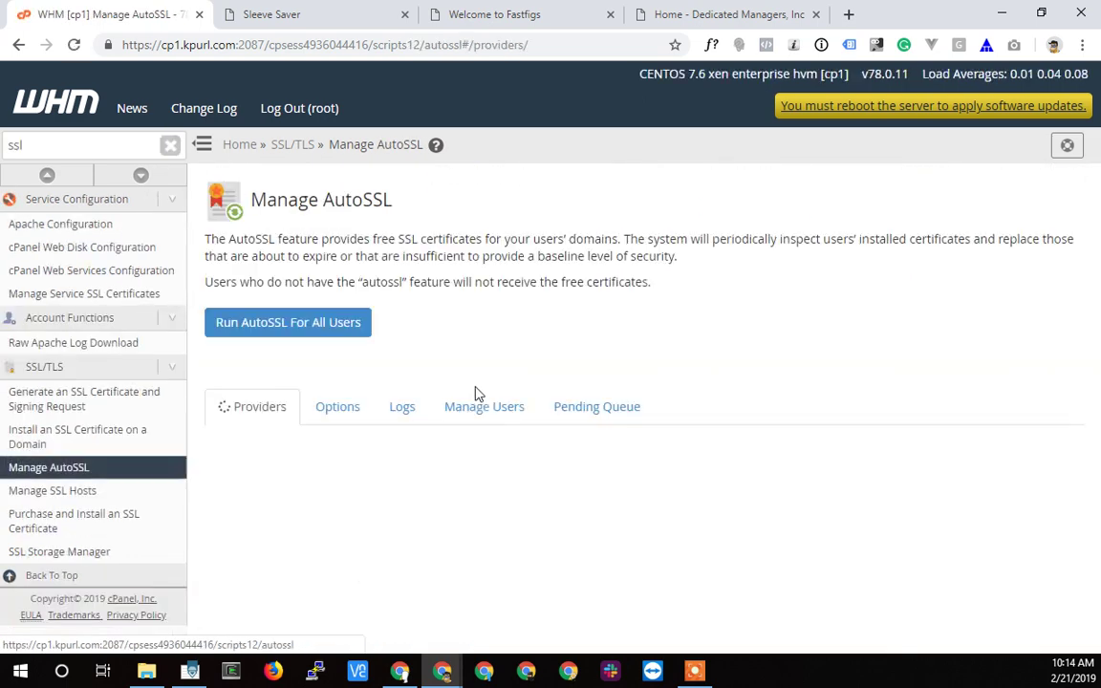
Step: Reload the Pending Queue until the six fastfigs.com requests clear to 'No results found'
click(600, 411)
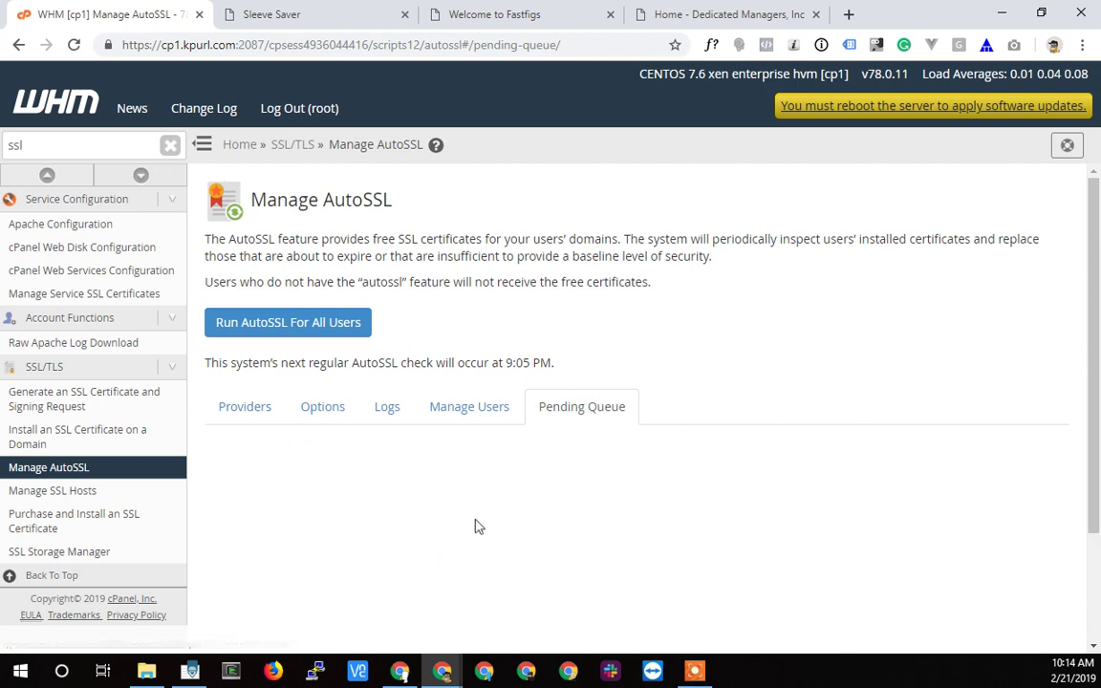
scroll(406, 463, down, 3)
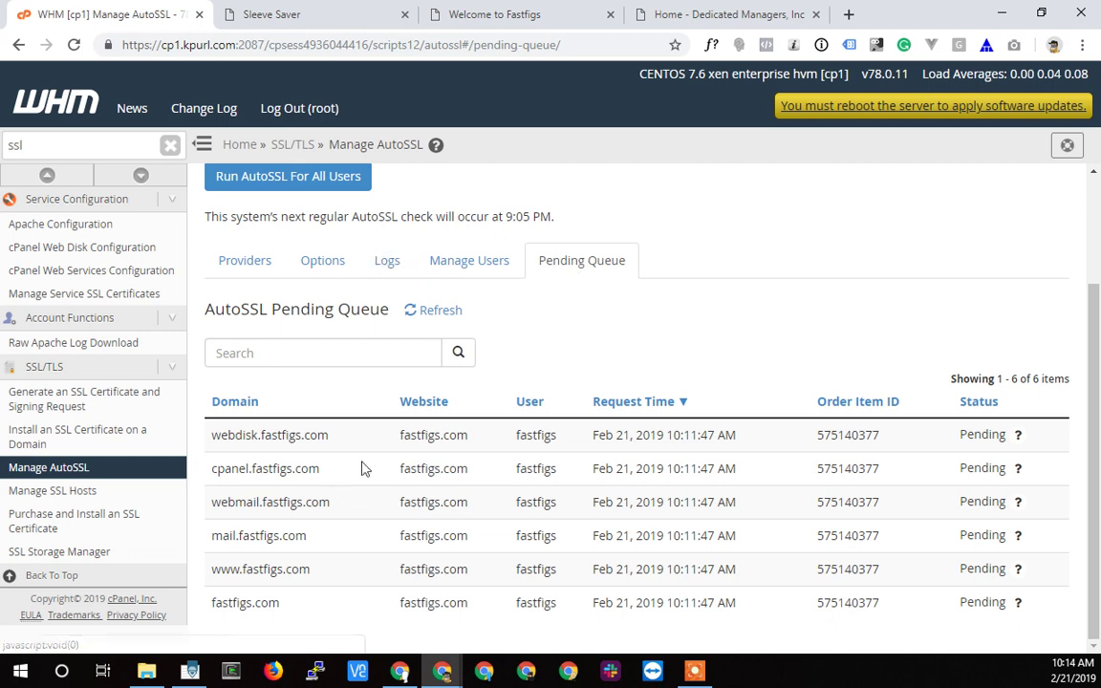
click(74, 45)
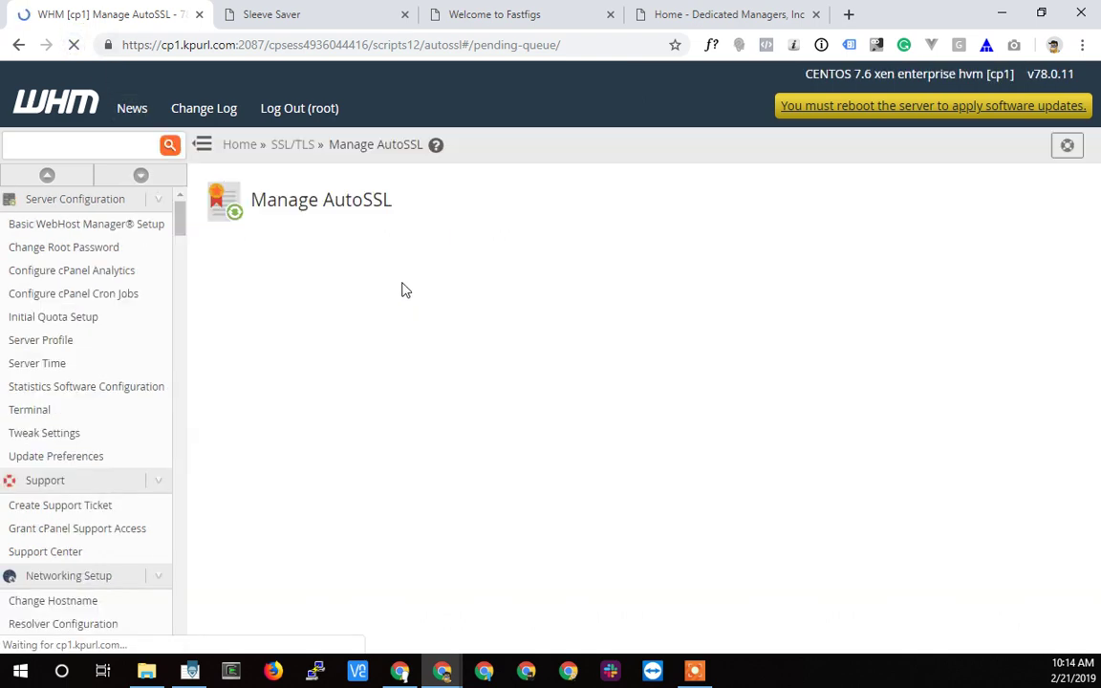
scroll(462, 505, down, 2)
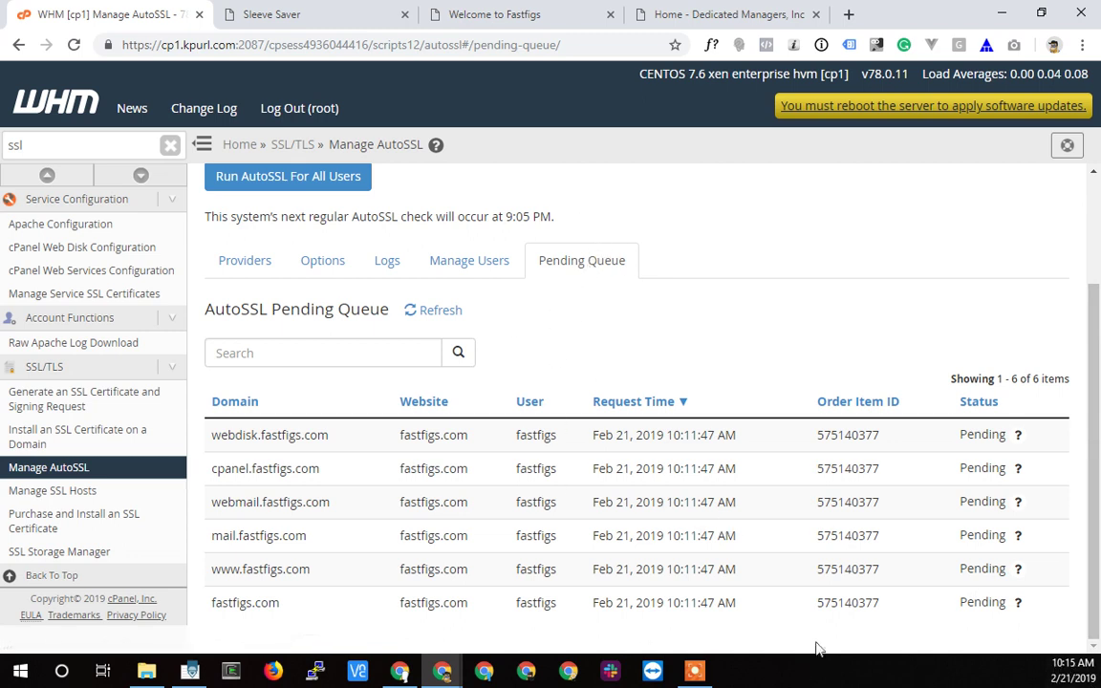
click(695, 671)
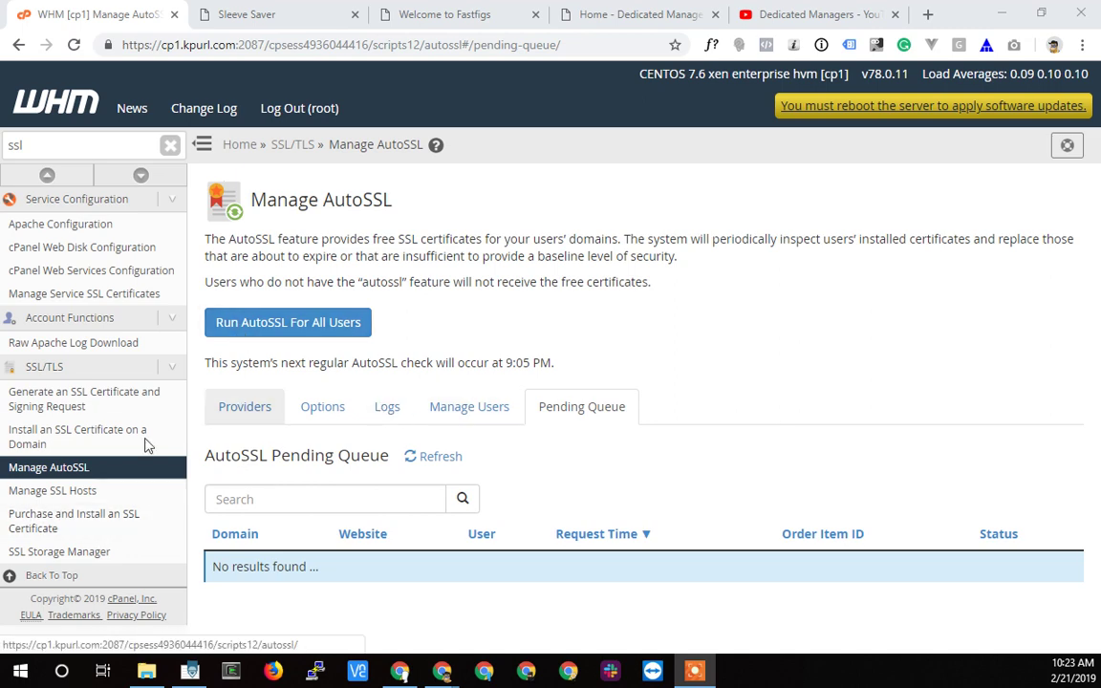
Step: Reopen the SSL hosts list and highlight fastfigs.com's certificate issuer, cPanel, Inc
click(21, 489)
scroll(373, 461, down, 5)
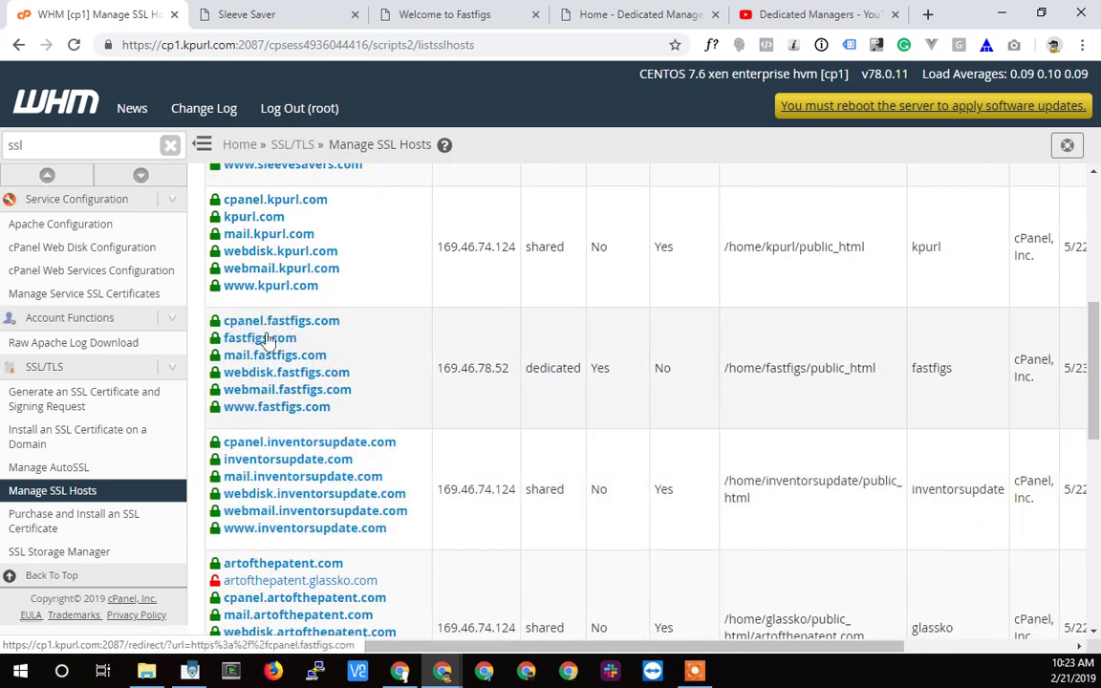
triple_click(1045, 368)
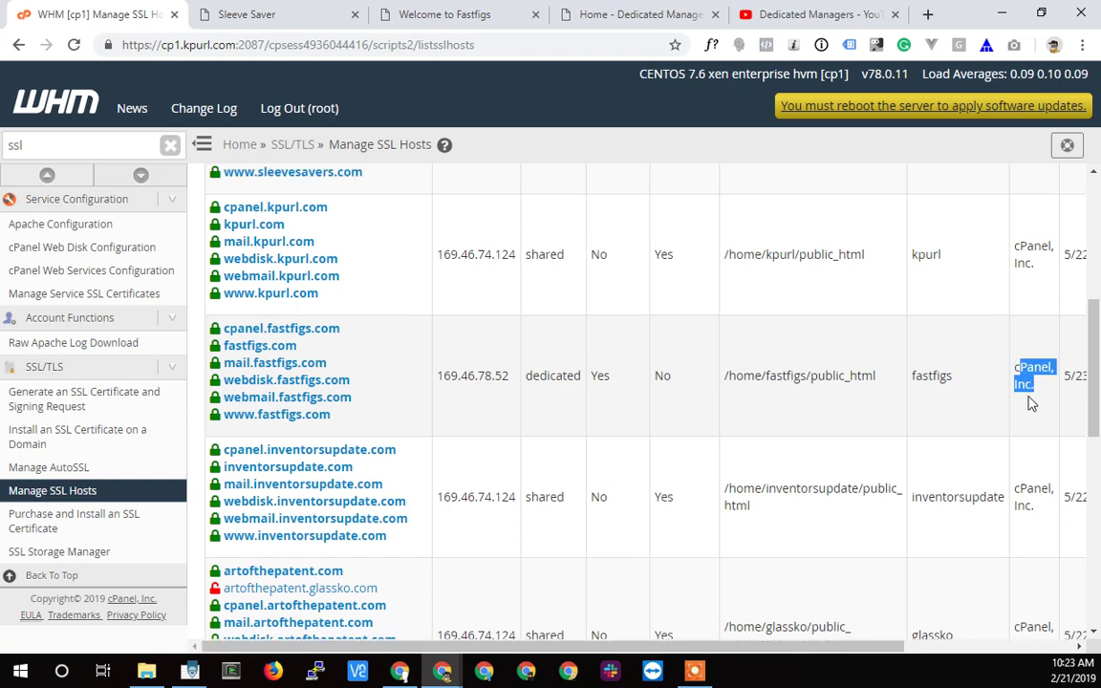
scroll(1022, 286, up, 3)
scroll(1020, 344, down, 10)
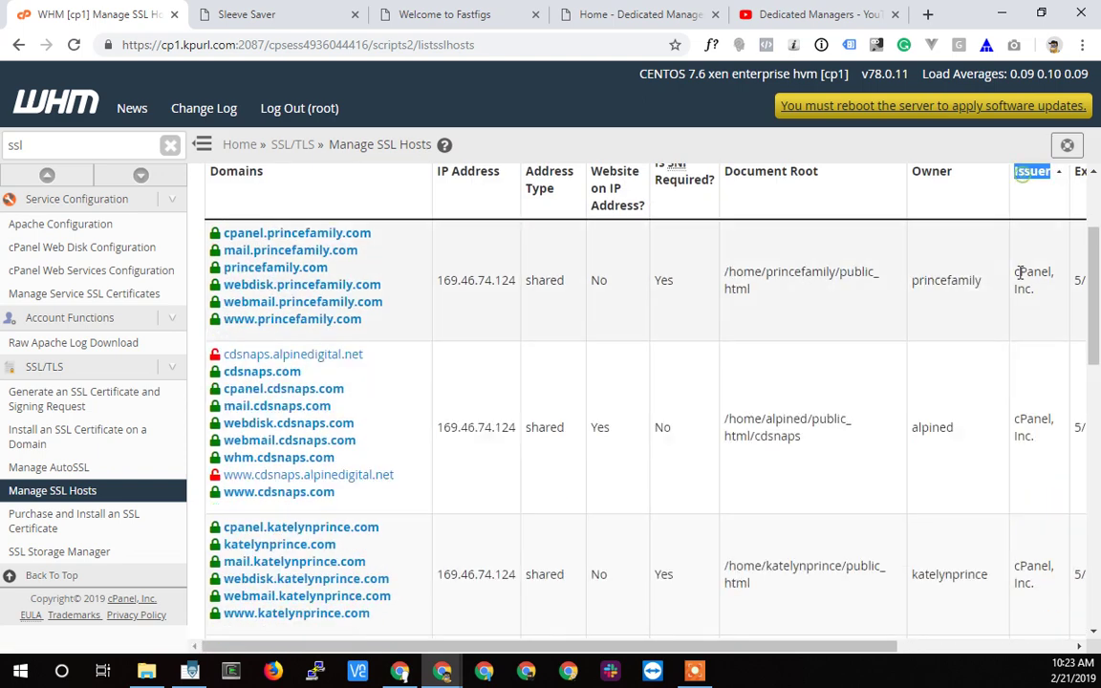
scroll(316, 406, up, 2)
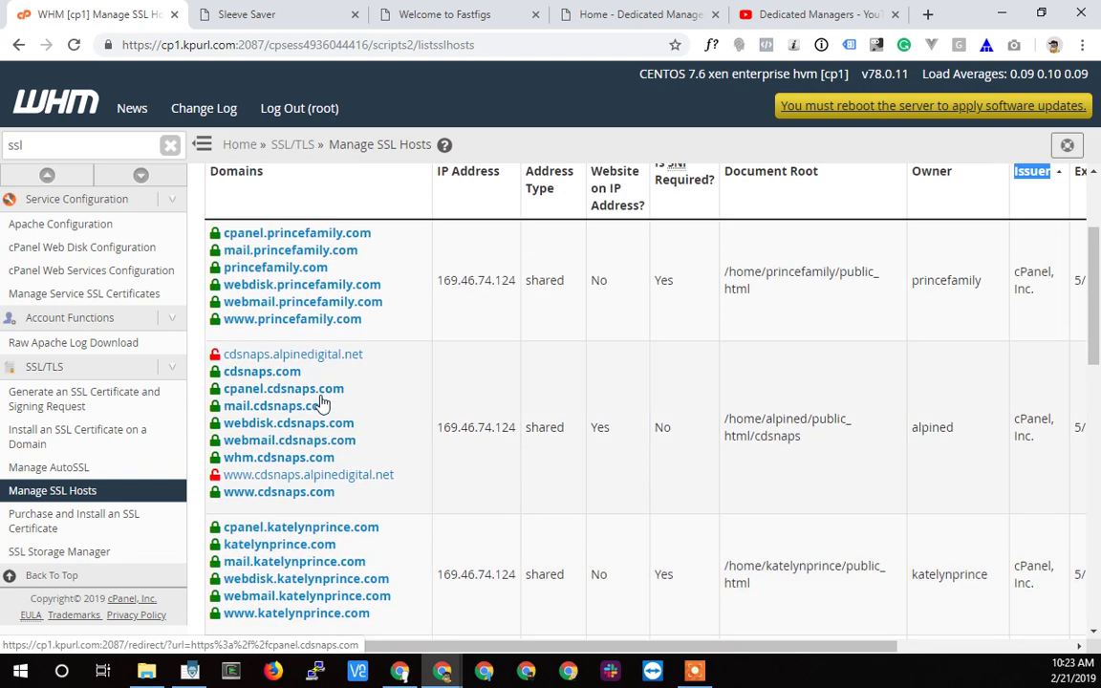
Step: Sort the SSL hosts alphabetically by domain and open cpanel.fastfigs.com in a new tab
click(233, 174)
scroll(337, 413, down, 8)
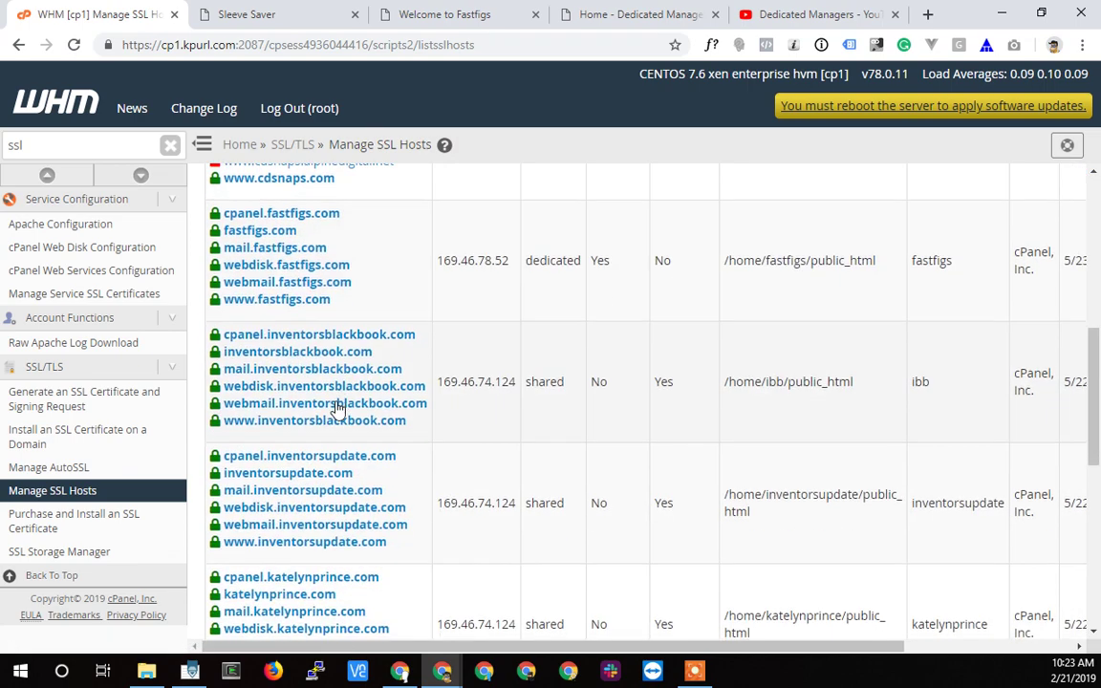
scroll(292, 430, down, 2)
scroll(290, 427, up, 3)
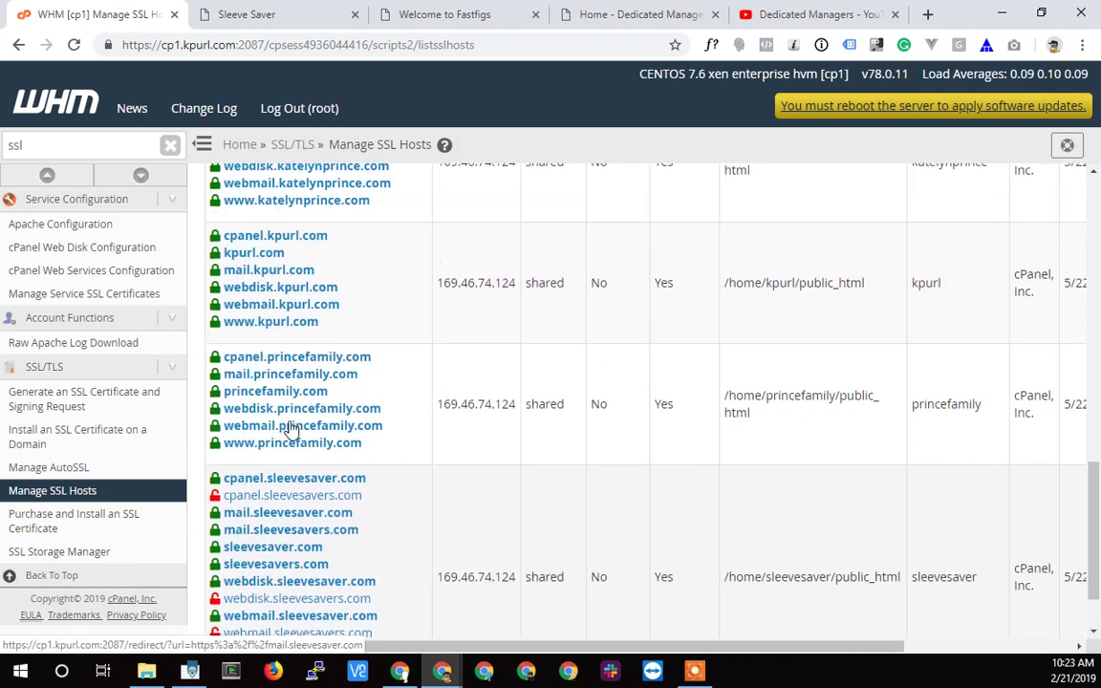
scroll(290, 418, up, 3)
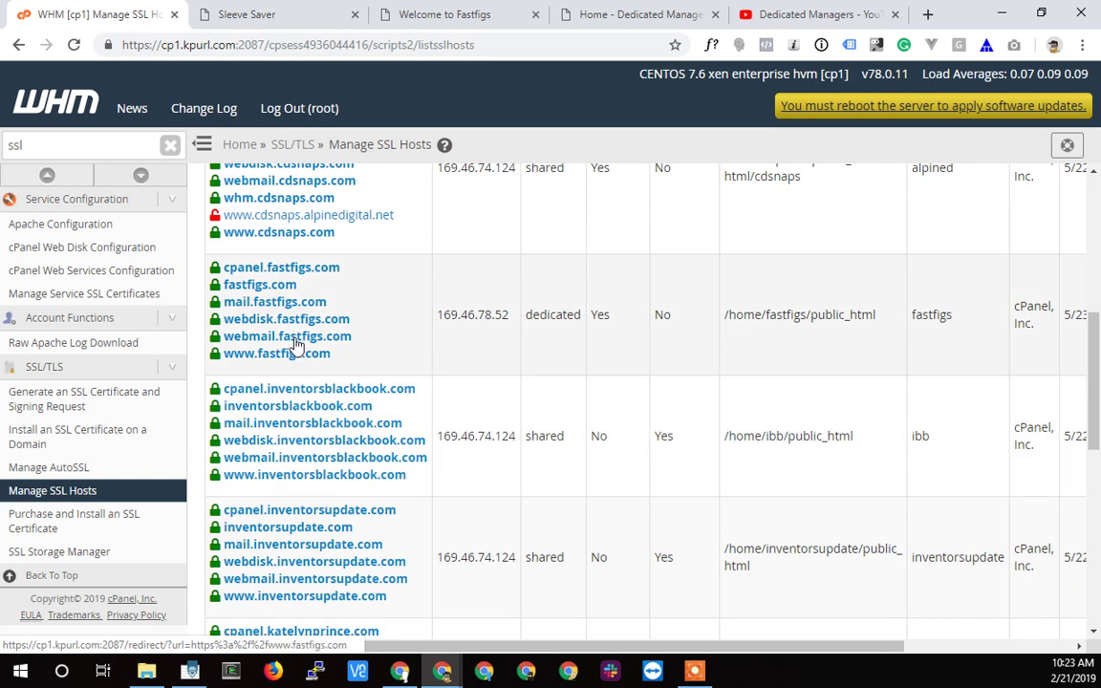
click(232, 271)
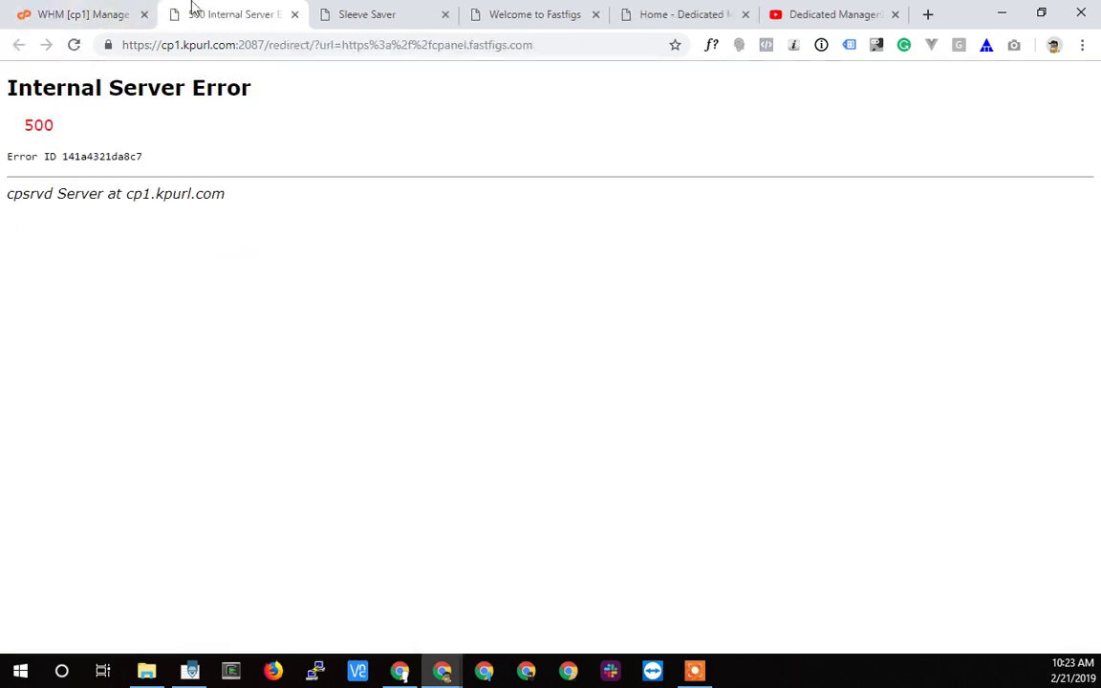
Step: Close the 500 error tab and reload the Welcome to Fastfigs page
click(296, 16)
click(358, 14)
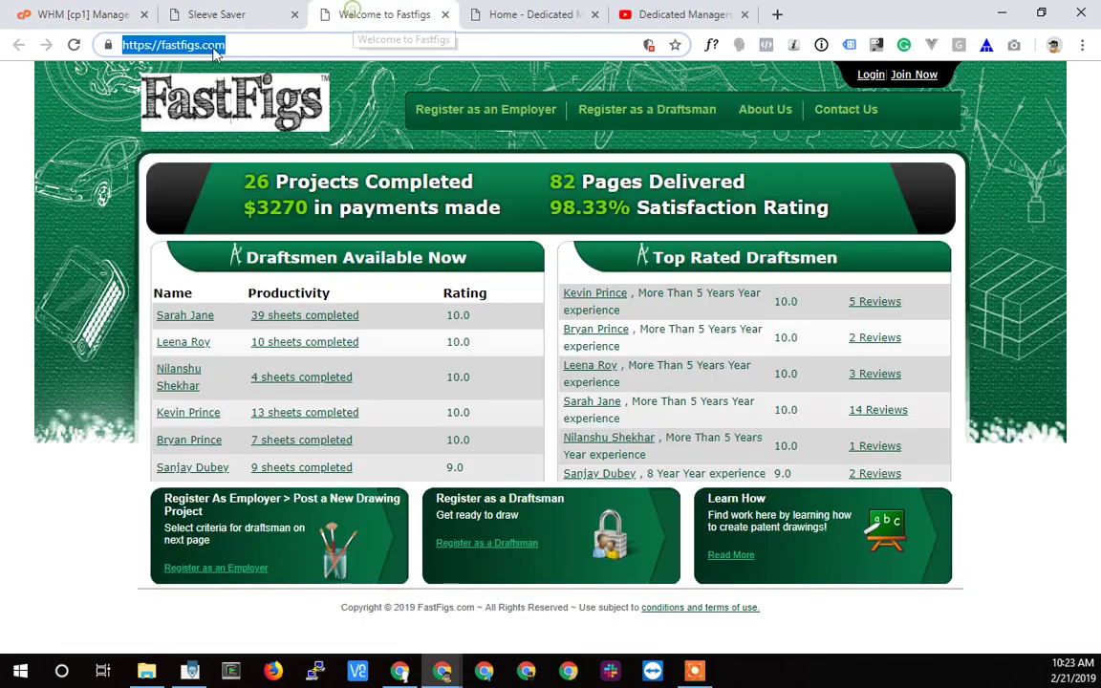
click(74, 45)
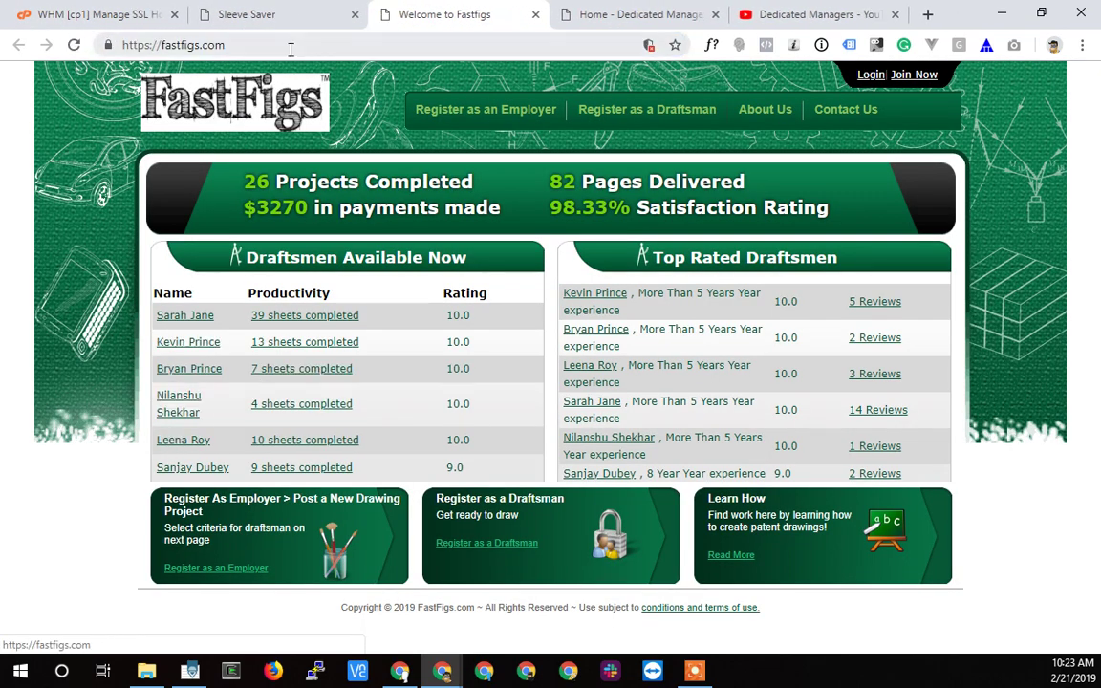
Step: Check fastfigs.com's certificate: issued by cPanel, Inc., valid 2/20/2019 to 5/22/2019
click(109, 46)
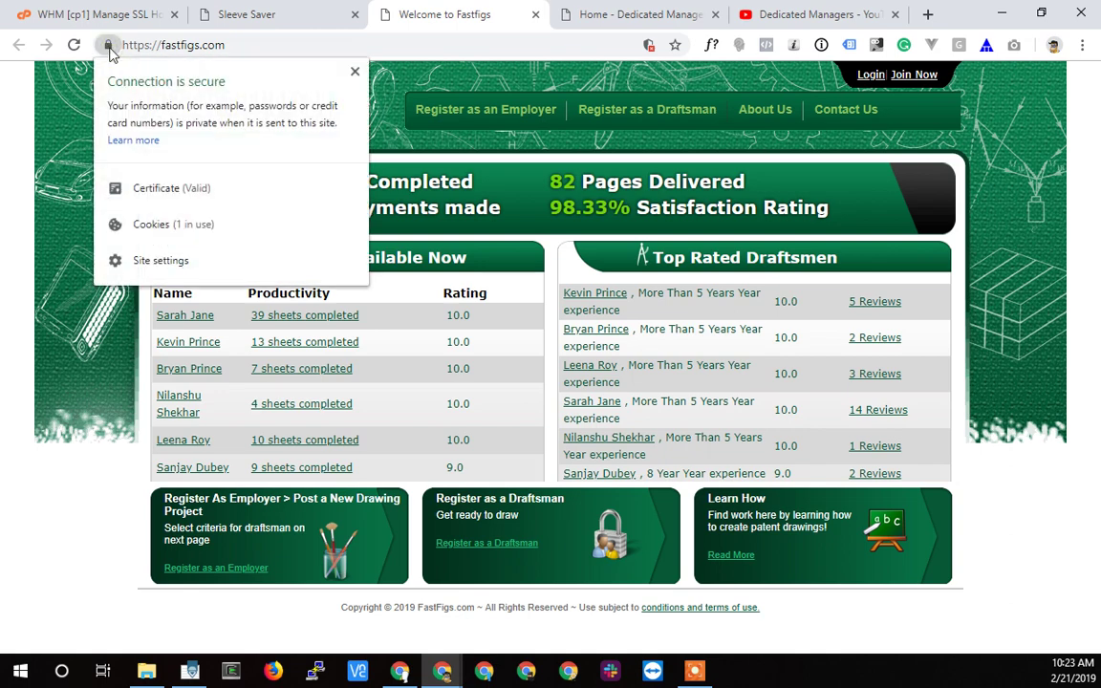
click(149, 191)
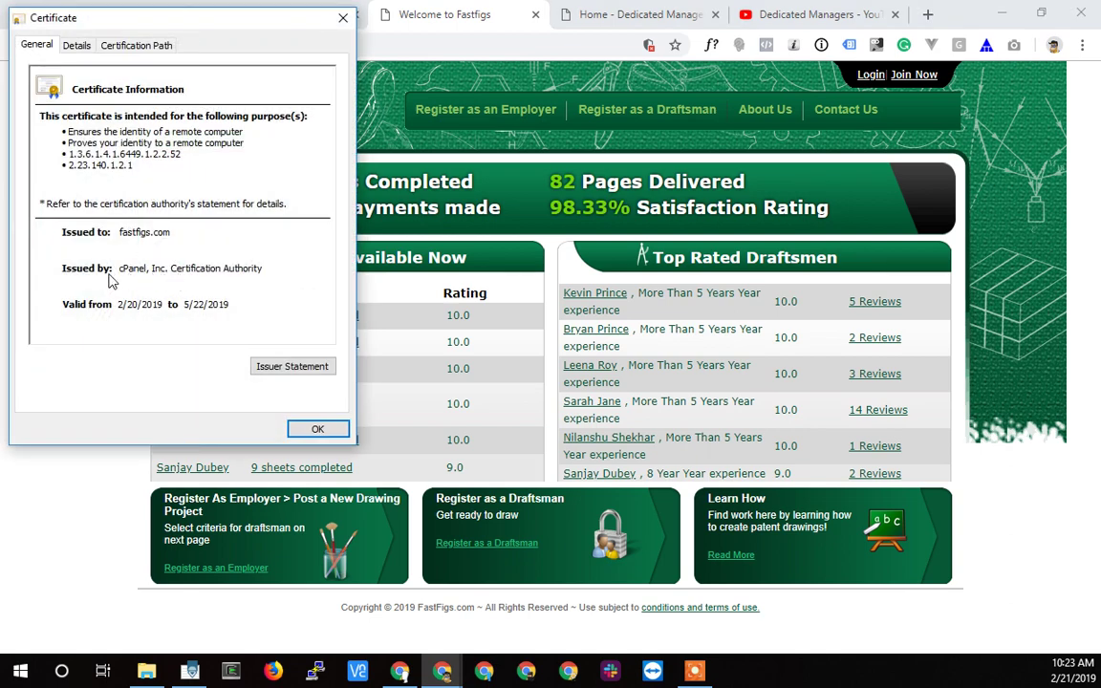
key(Tab)
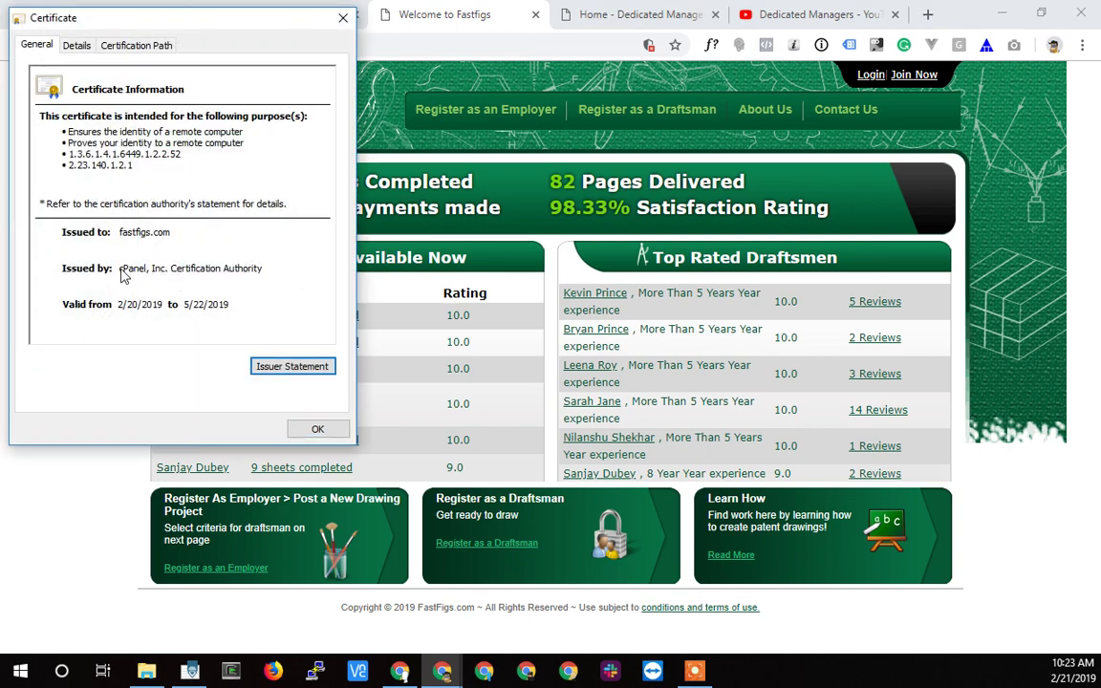
click(318, 430)
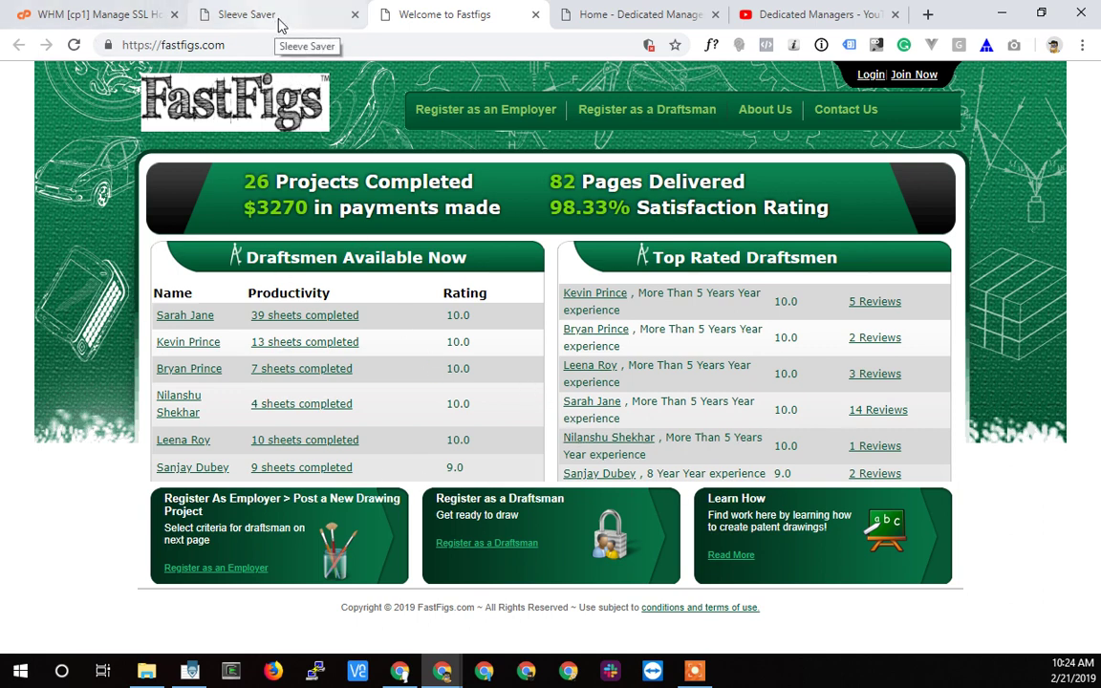
Step: In the YouTube tab, load youtube.com/dedicatedmanagers
click(122, 23)
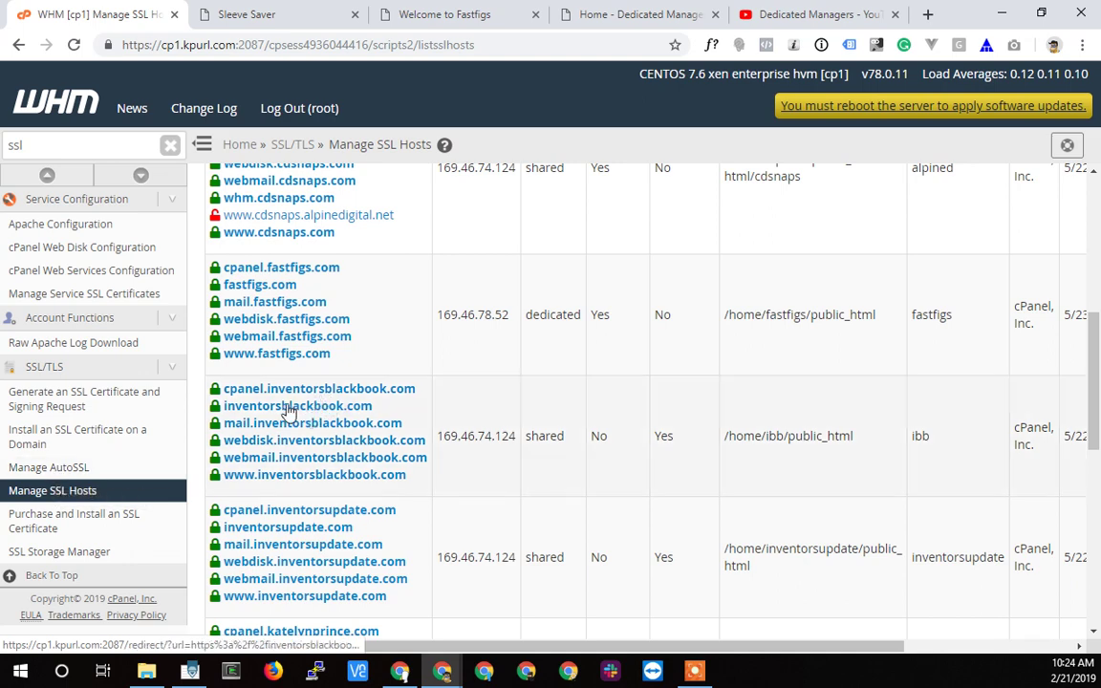
key(ctrl+4)
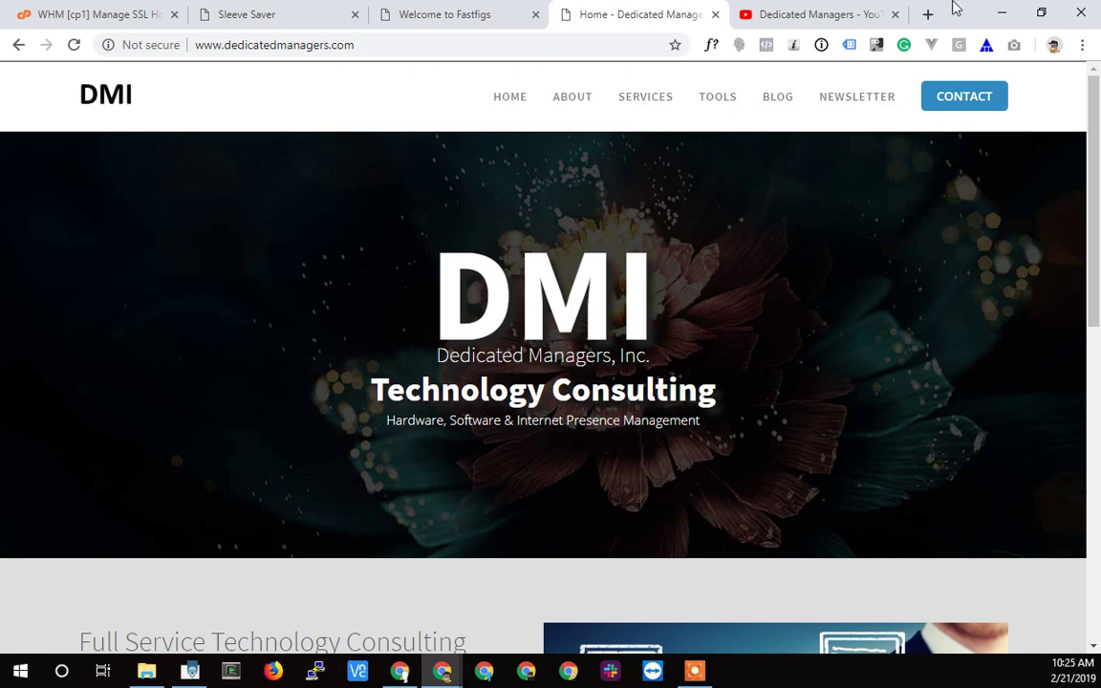
click(828, 17)
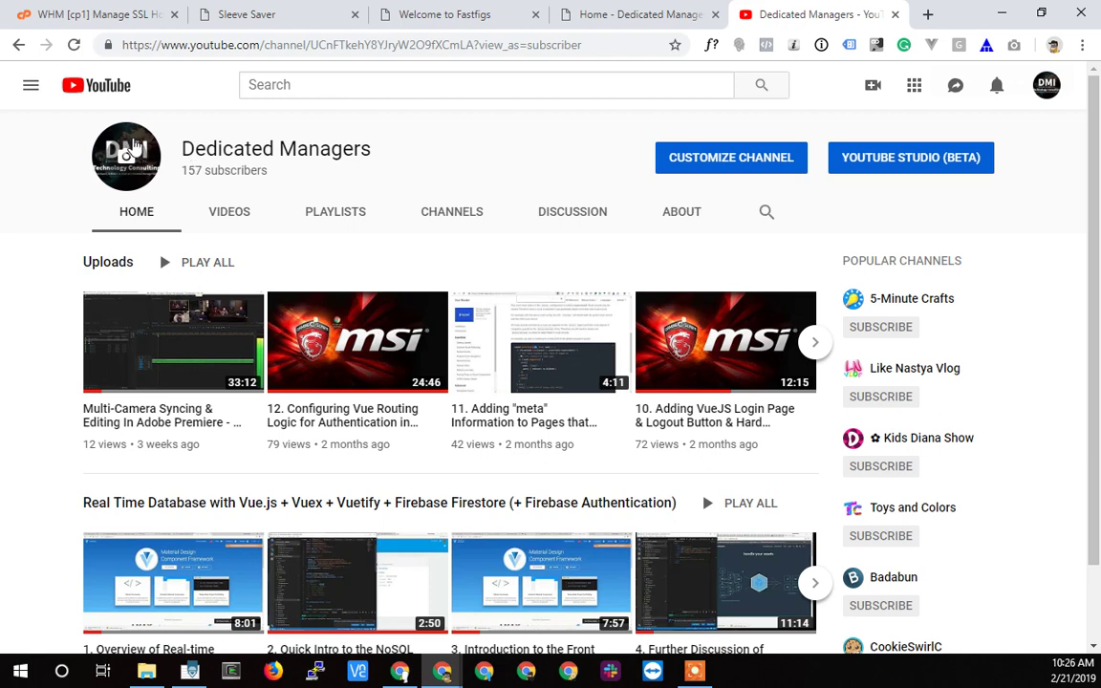
click(314, 48)
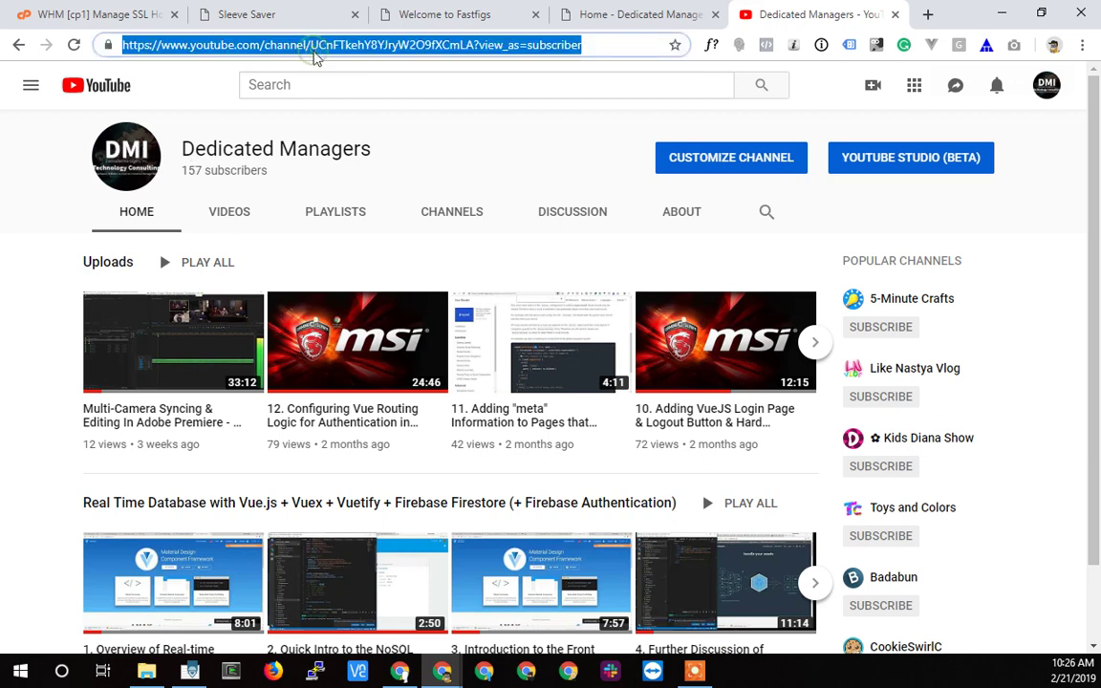
text(youtube.com)
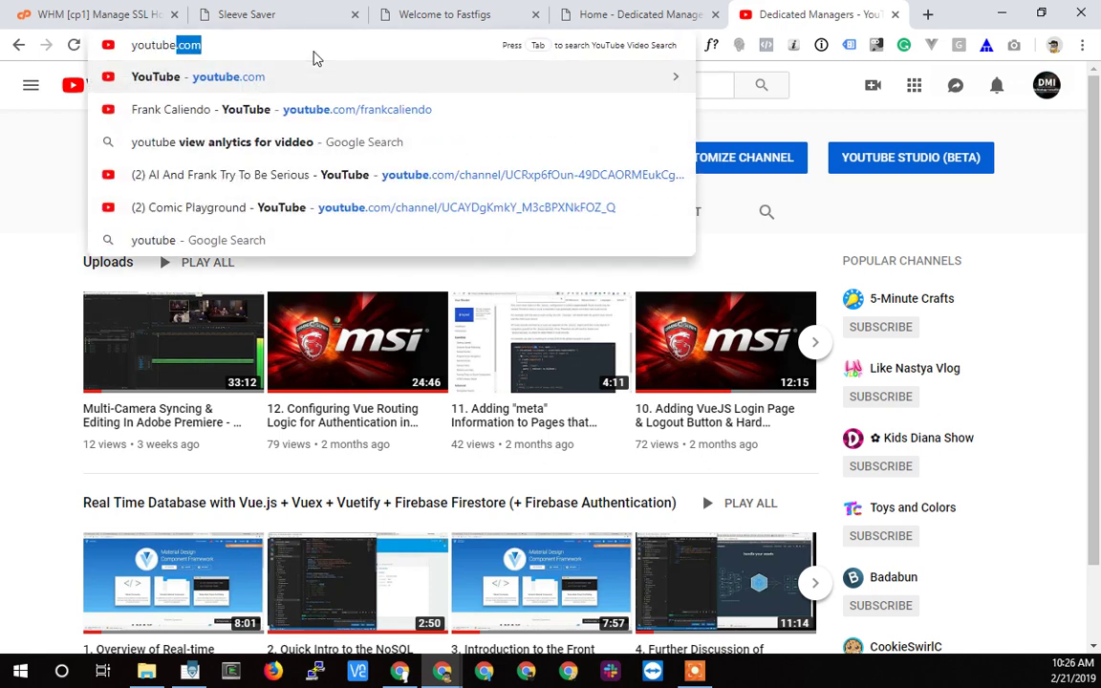
text(/dedd)
key(BackSpace)
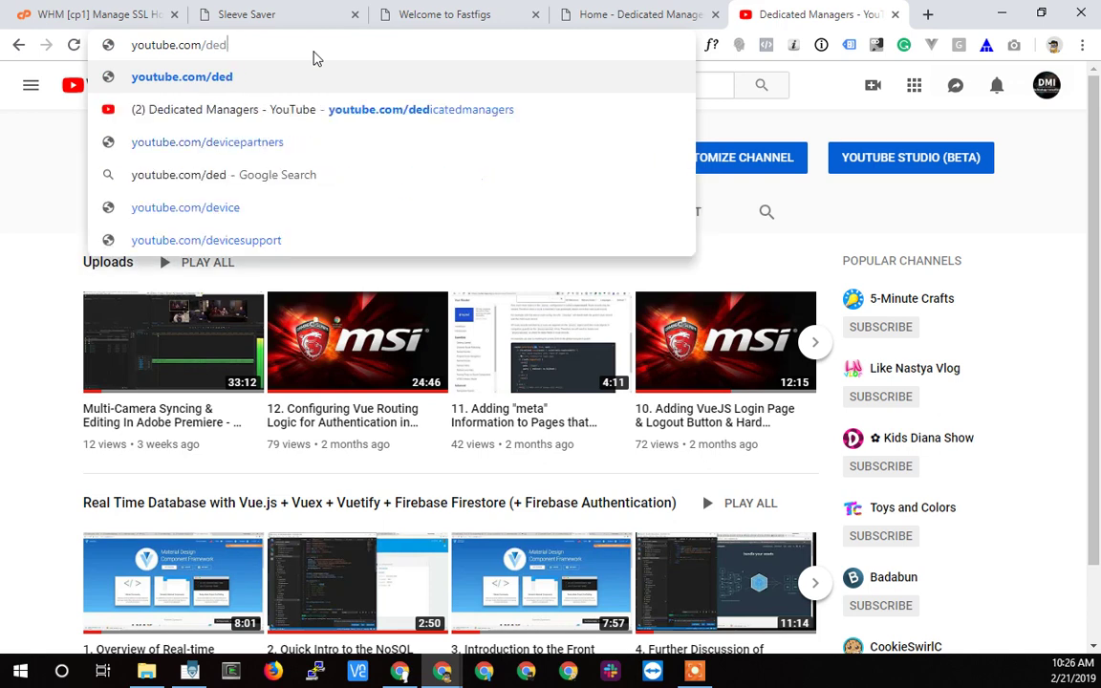
text(icatedmanagers)
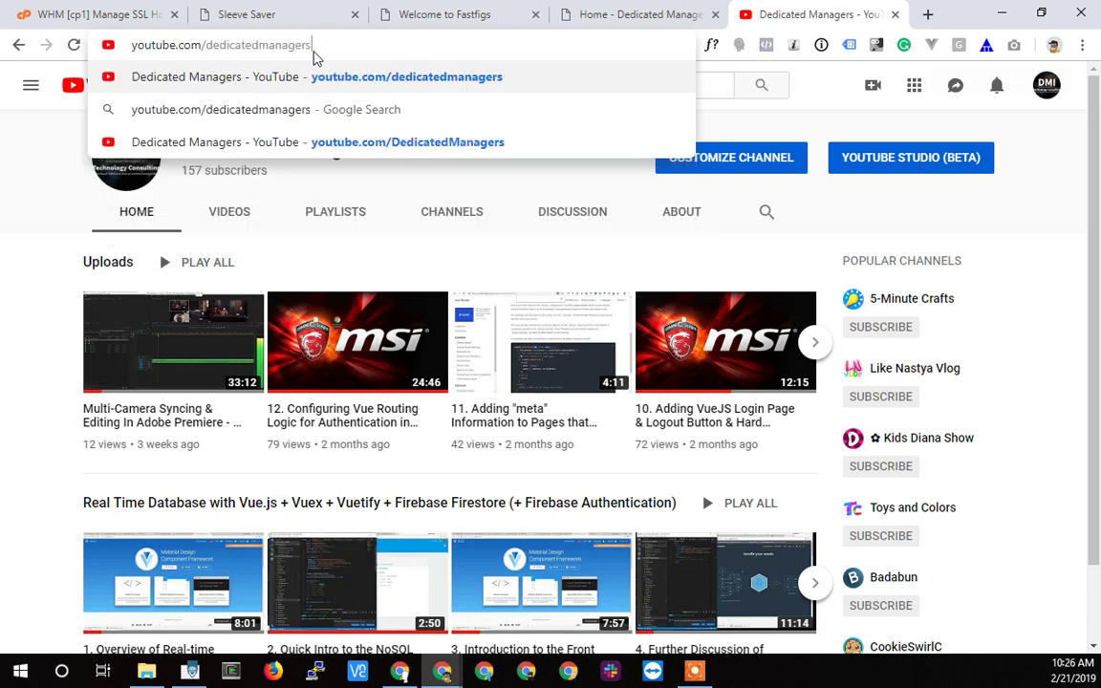
key(Return)
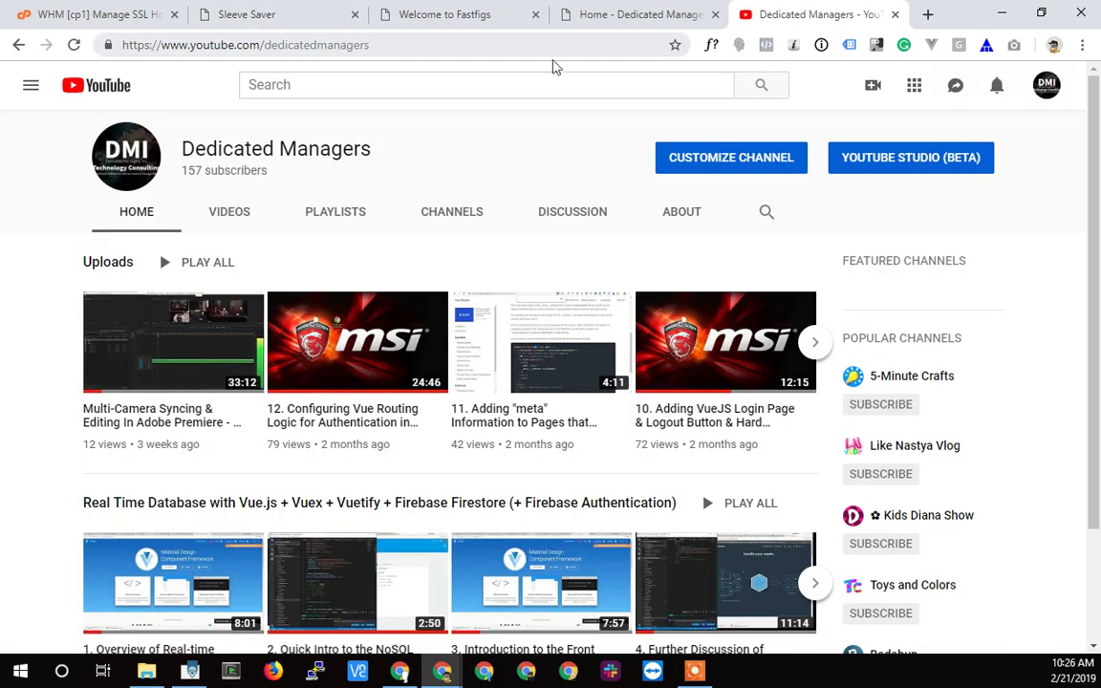
Step: View the Dedicated Managers channel's playlists, then return to the Dedicated Managers homepage
drag(191, 175, 240, 172)
double_click(316, 45)
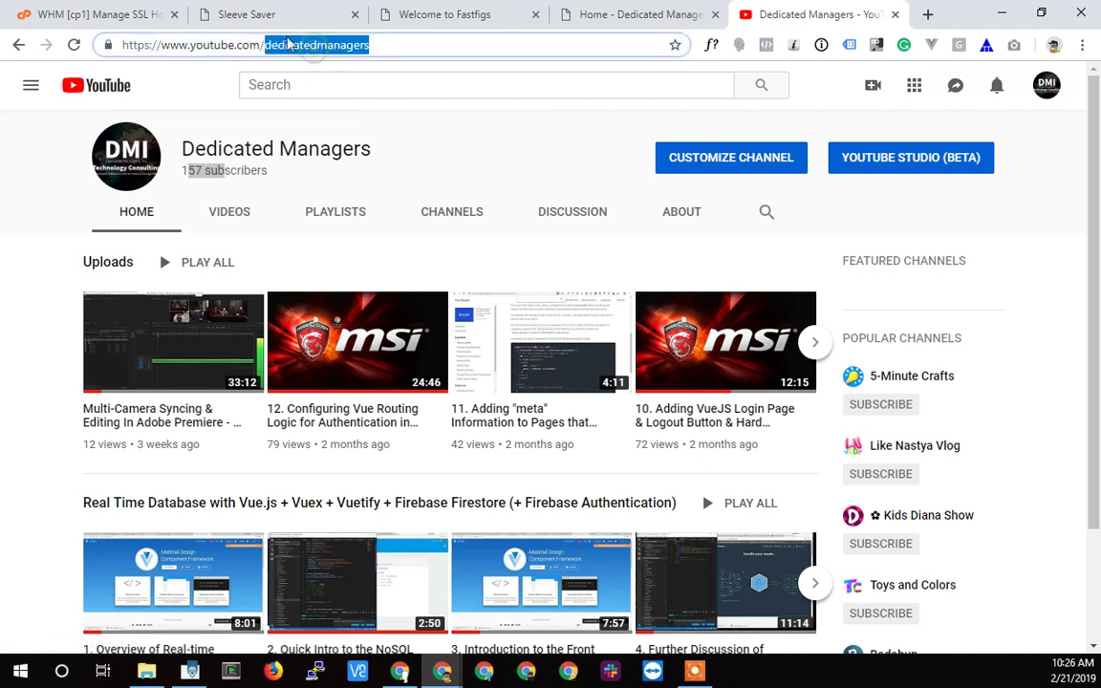
click(297, 44)
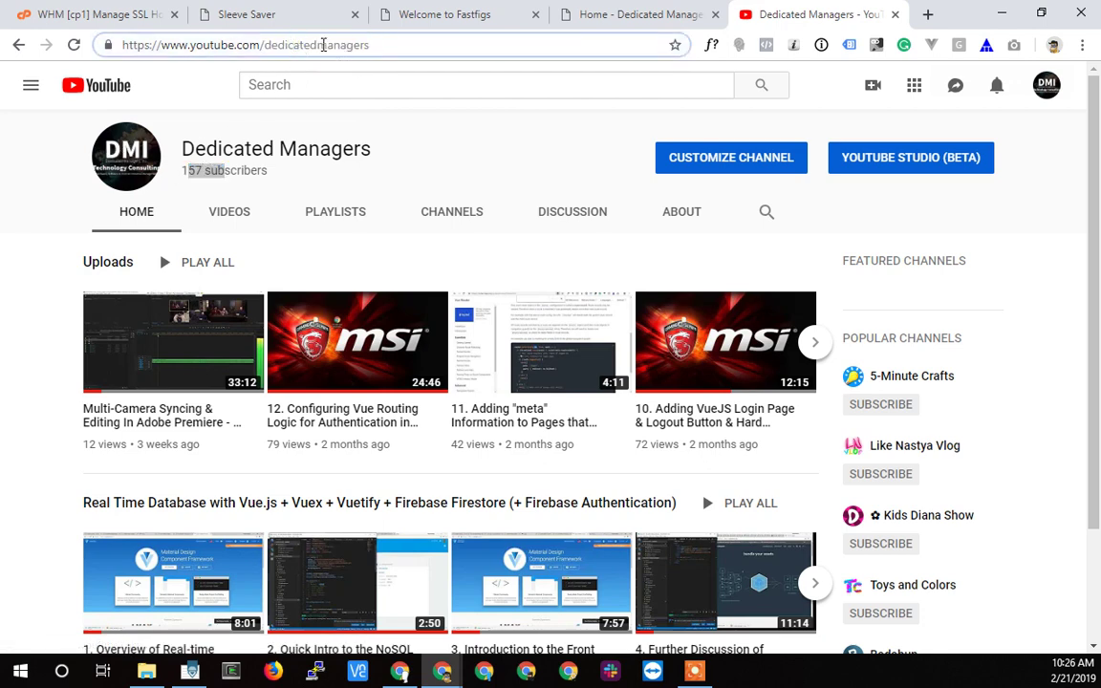
double_click(290, 45)
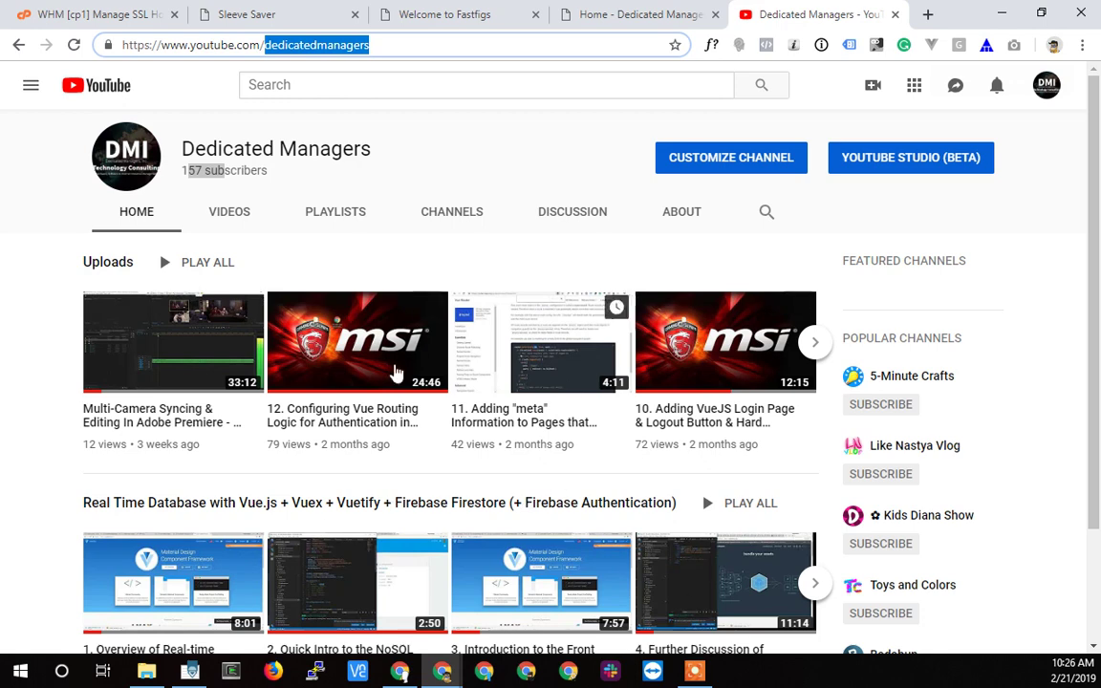
click(318, 214)
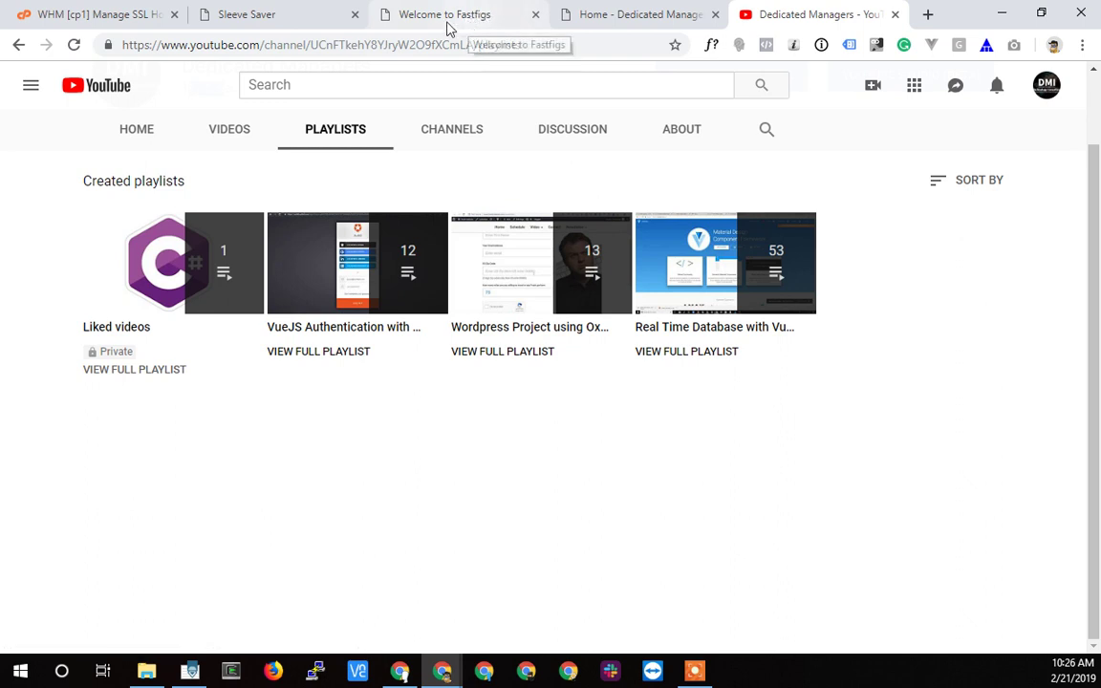
click(589, 13)
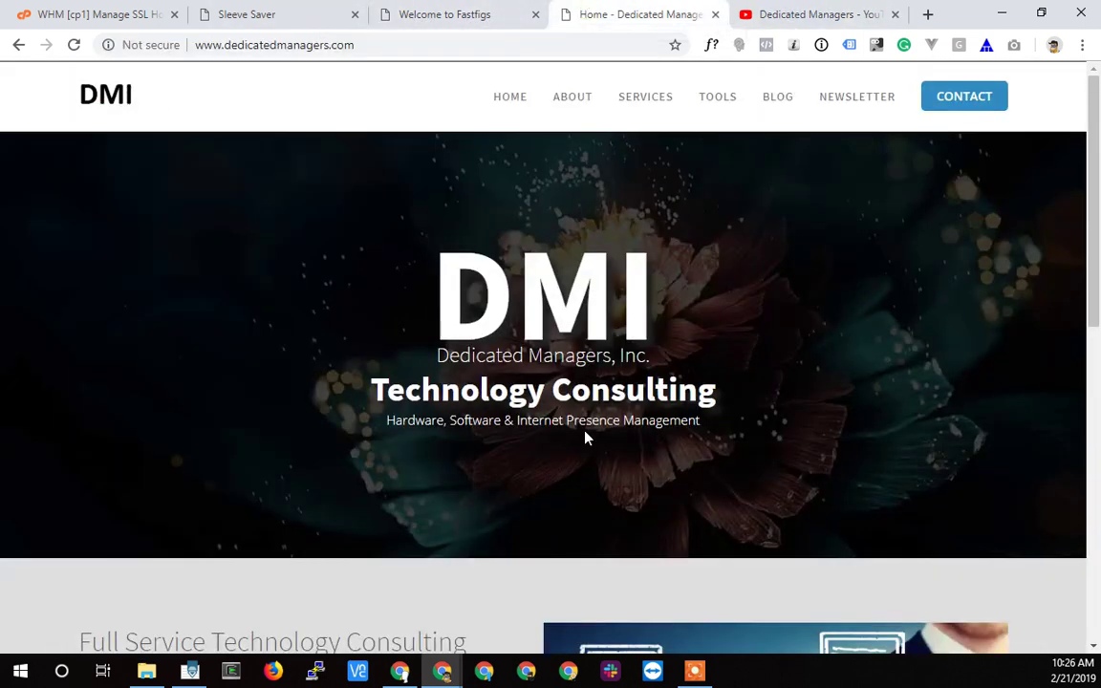